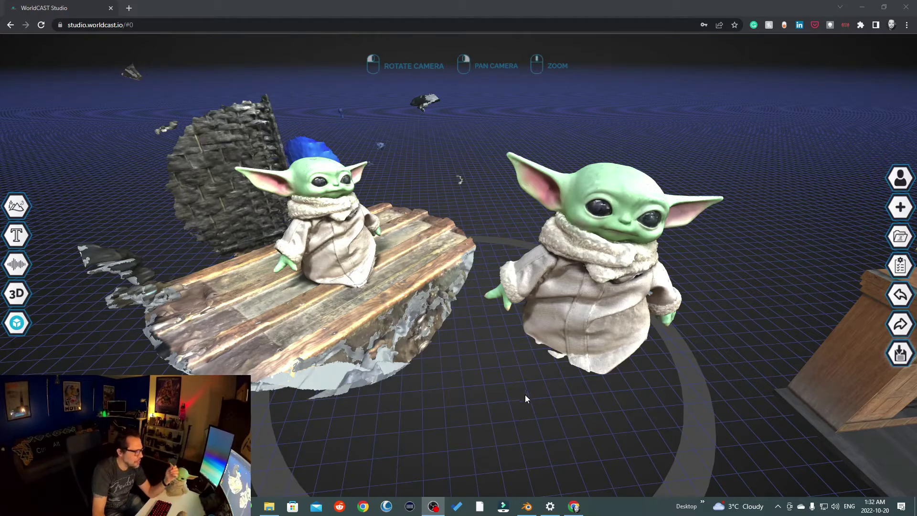
# - Orbit the scene and select the standalone Yoda and the Yoda scan on the wooden platform
pyautogui.moveTo(514, 394); pyautogui.dragTo(575, 320)
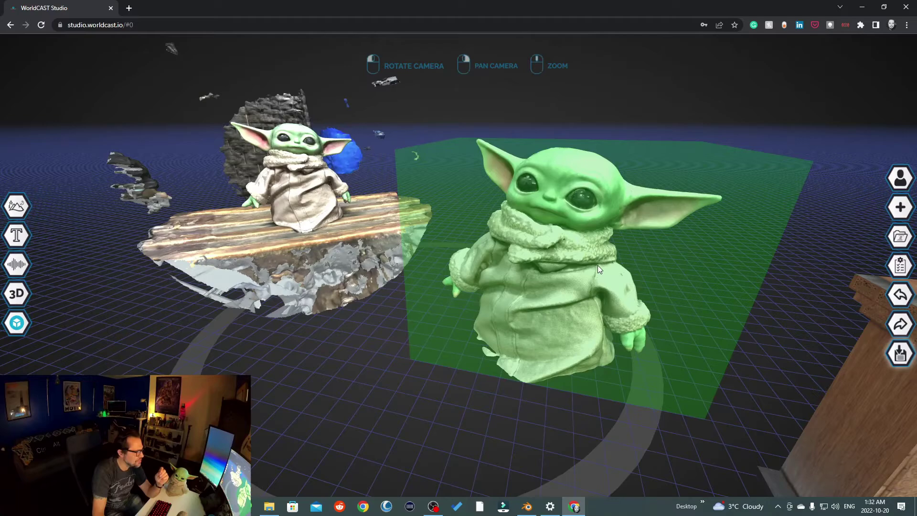
pyautogui.click(572, 286)
pyautogui.click(385, 368)
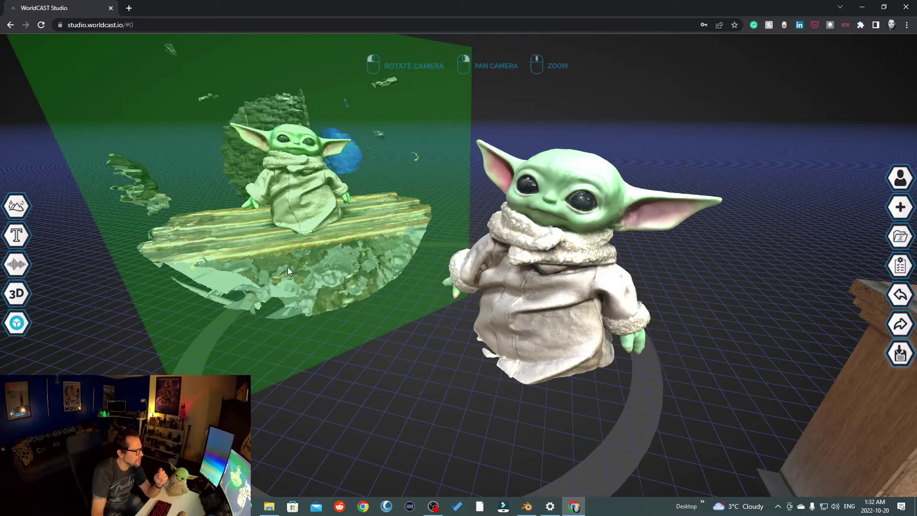
pyautogui.click(288, 268)
pyautogui.scroll(3, 417, 399)
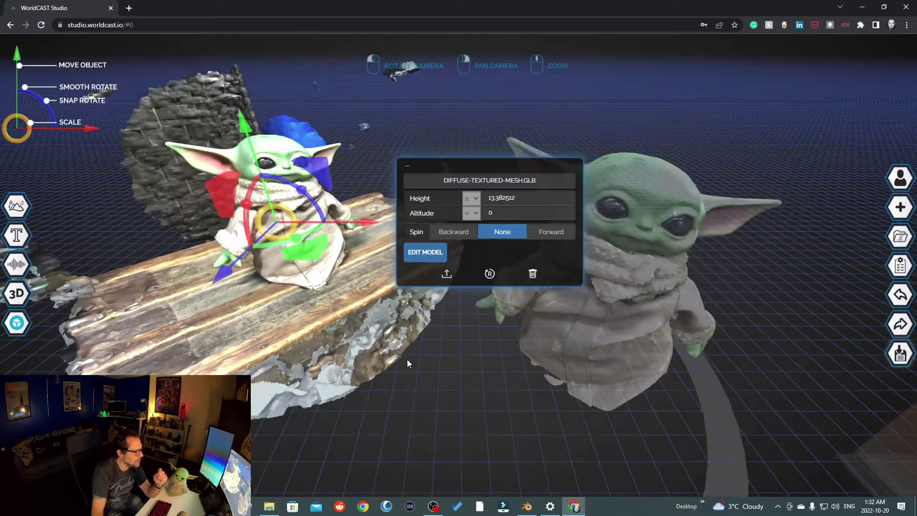
pyautogui.moveTo(407, 359); pyautogui.dragTo(474, 385)
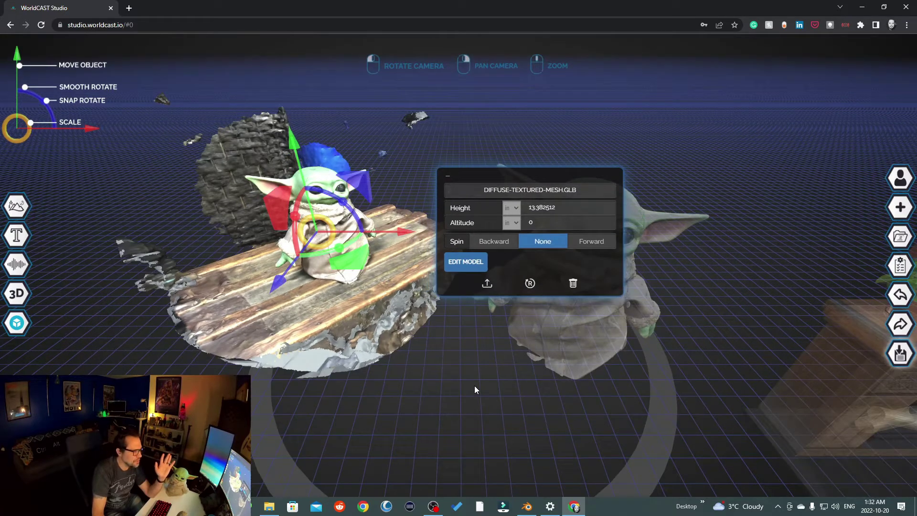
# - Drag the fireplace along its red arrow to the centre, in front of both Yoda scans
pyautogui.click(832, 371)
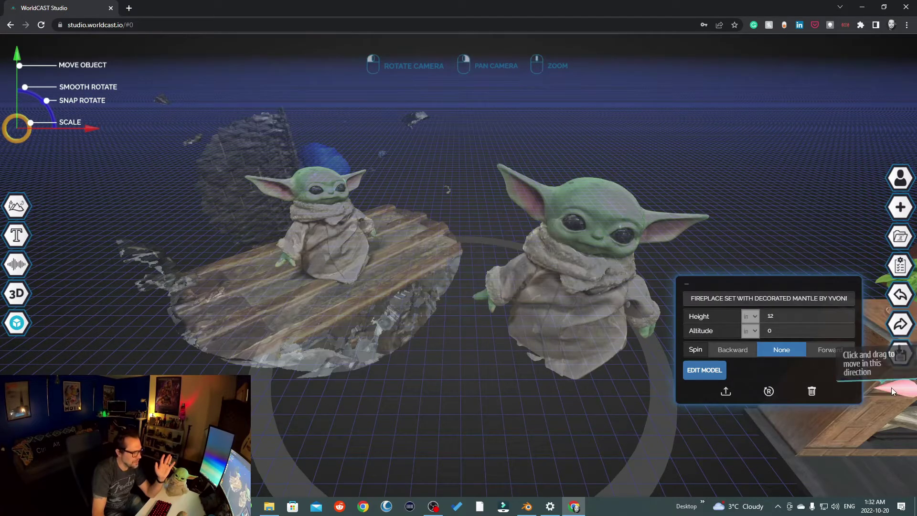
pyautogui.moveTo(514, 448); pyautogui.dragTo(525, 430)
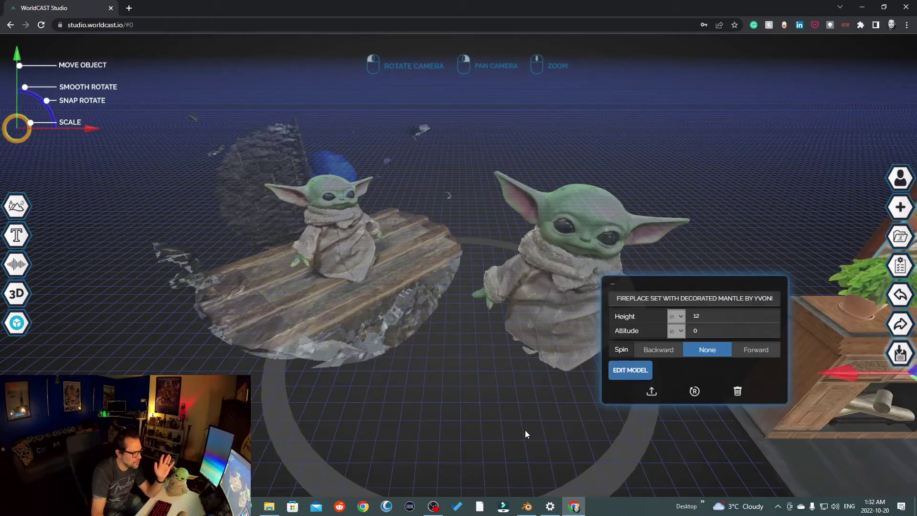
pyautogui.moveTo(836, 368); pyautogui.dragTo(393, 385)
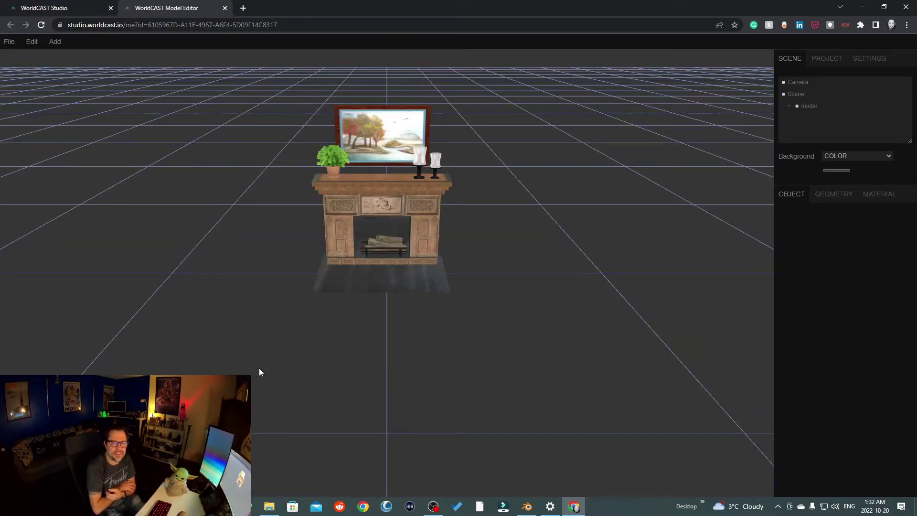
# - Delete the plant leaves and both parts of the clay pot from the mantel
pyautogui.scroll(3, 382, 268)
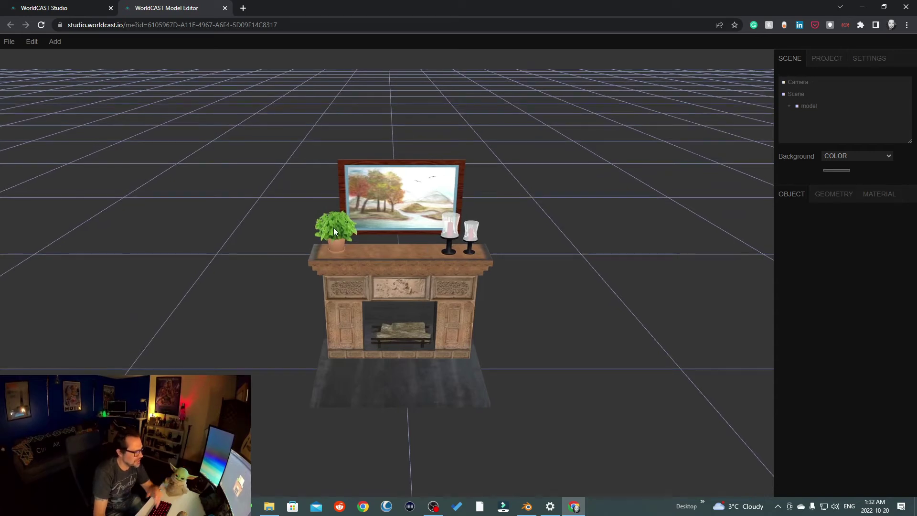
pyautogui.click(342, 224)
pyautogui.press('Delete')
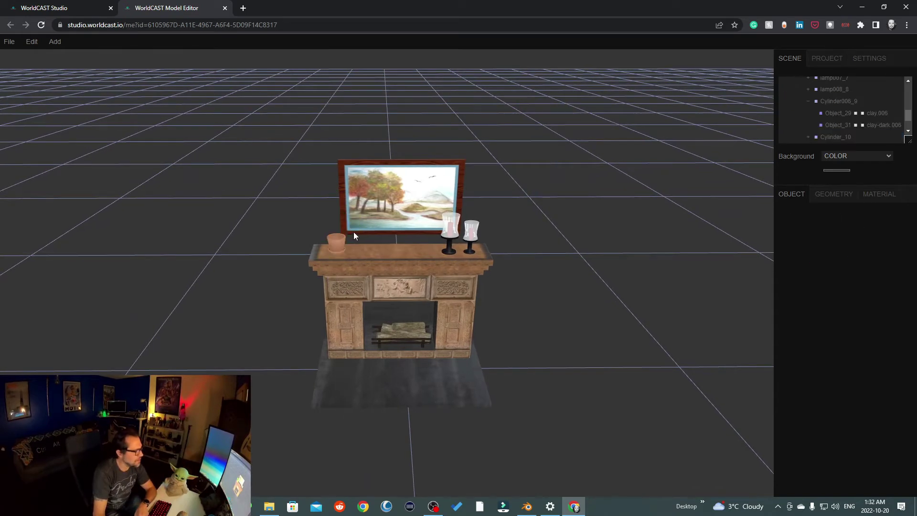
pyautogui.click(342, 240)
pyautogui.press('Delete')
pyautogui.click(337, 246)
pyautogui.press('Delete')
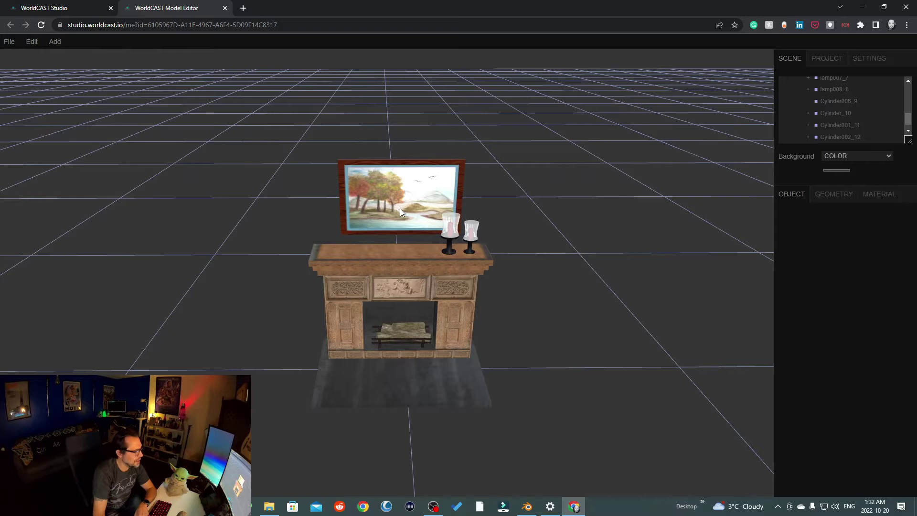
# - Delete the painting canvas and its brown backboard above the mantel
pyautogui.click(404, 203)
pyautogui.press('Delete')
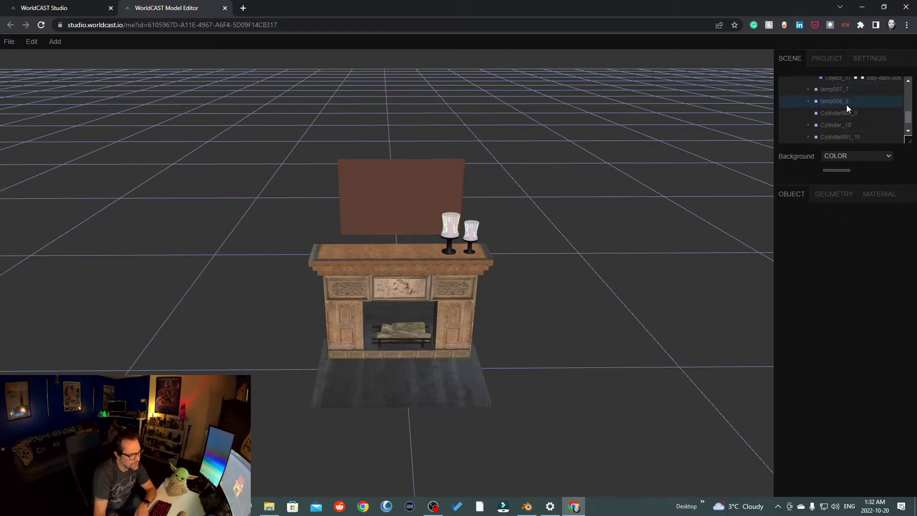
pyautogui.click(420, 197)
pyautogui.press('Delete')
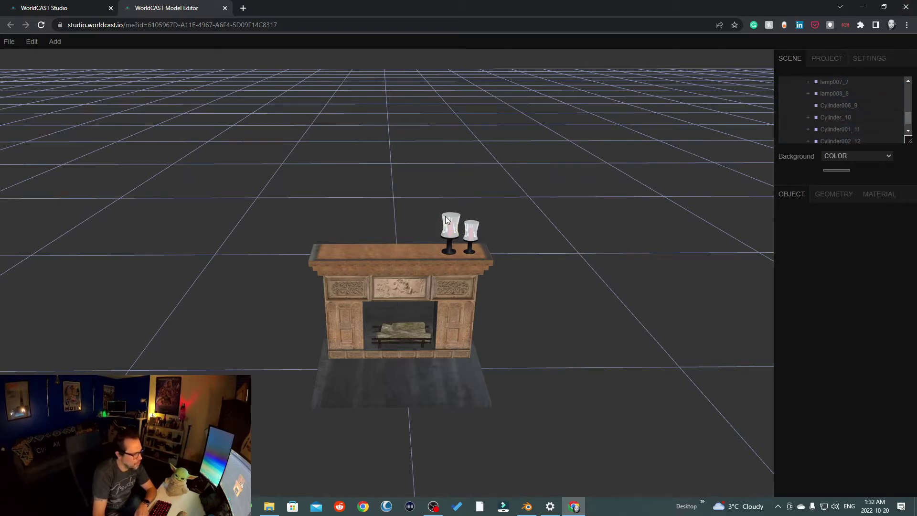
# - Delete both candles with their glass shades, candlesticks and flames, including leftover Object_24
pyautogui.click(450, 224)
pyautogui.press('Delete')
pyautogui.click(451, 230)
pyautogui.press('Delete')
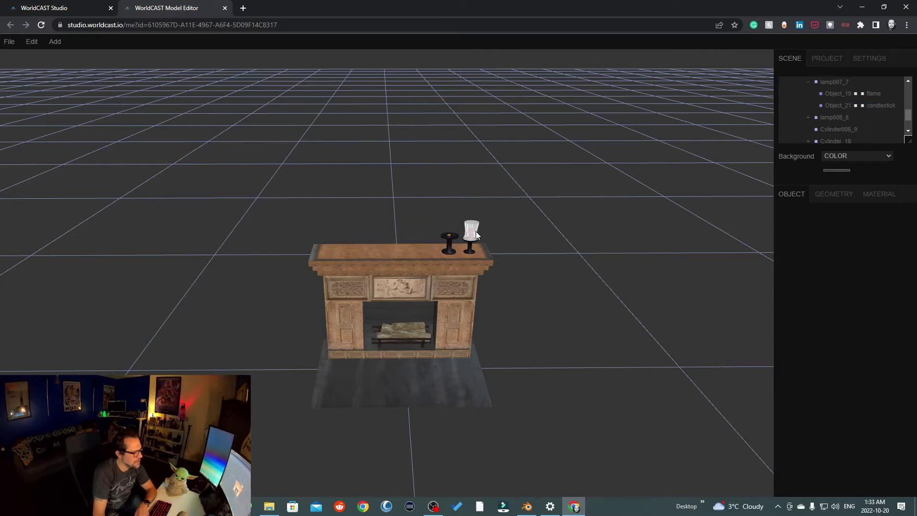
pyautogui.click(473, 234)
pyautogui.press('Delete')
pyautogui.click(472, 235)
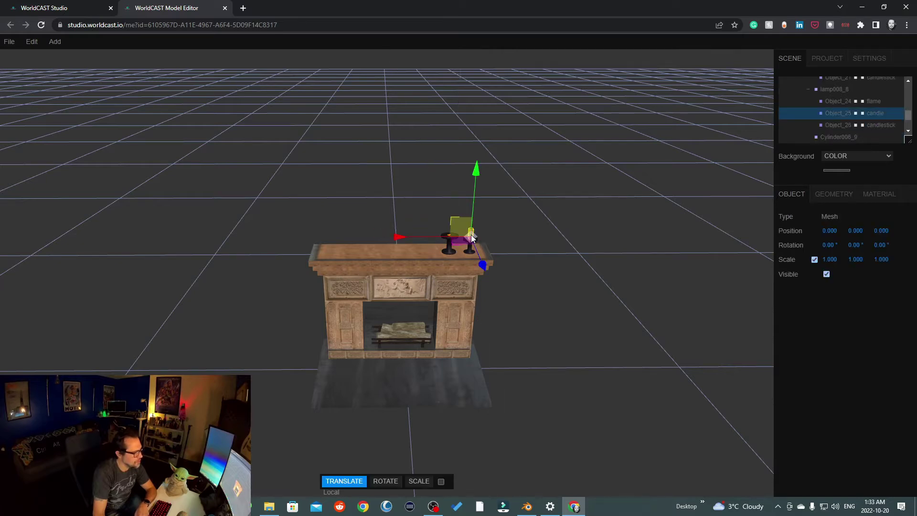
pyautogui.press('Delete')
pyautogui.click(470, 243)
pyautogui.press('Delete')
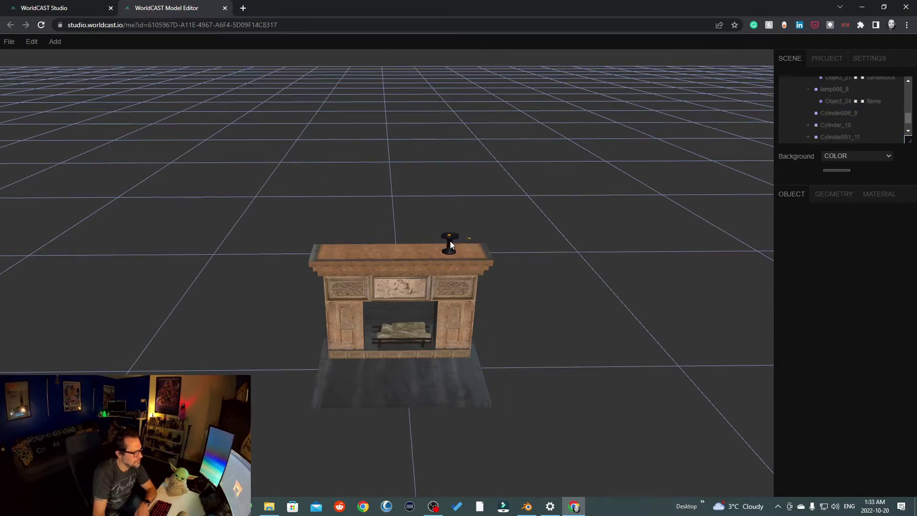
pyautogui.click(450, 241)
pyautogui.press('Delete')
pyautogui.click(449, 236)
pyautogui.press('Delete')
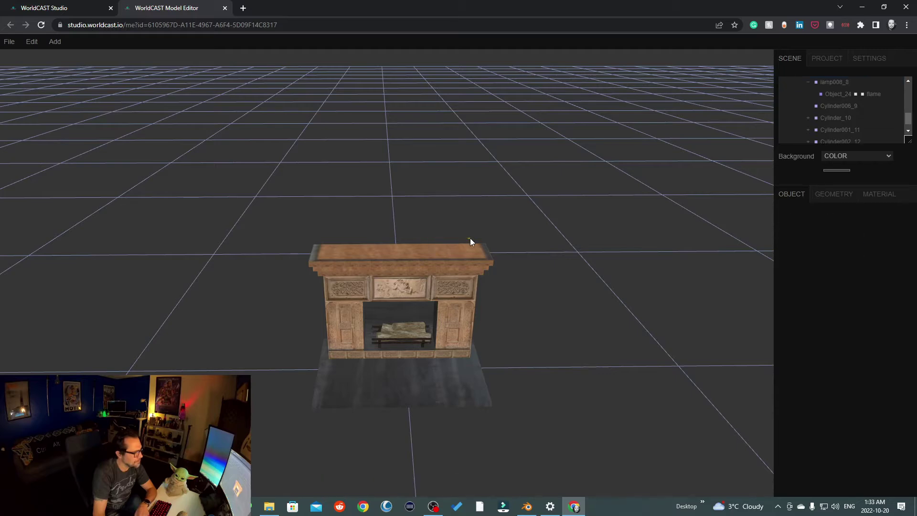
pyautogui.click(470, 240)
pyautogui.press('Delete')
# - Delete the floor plane under the fireplace and all the logs in the grate
pyautogui.click(446, 388)
pyautogui.press('Delete')
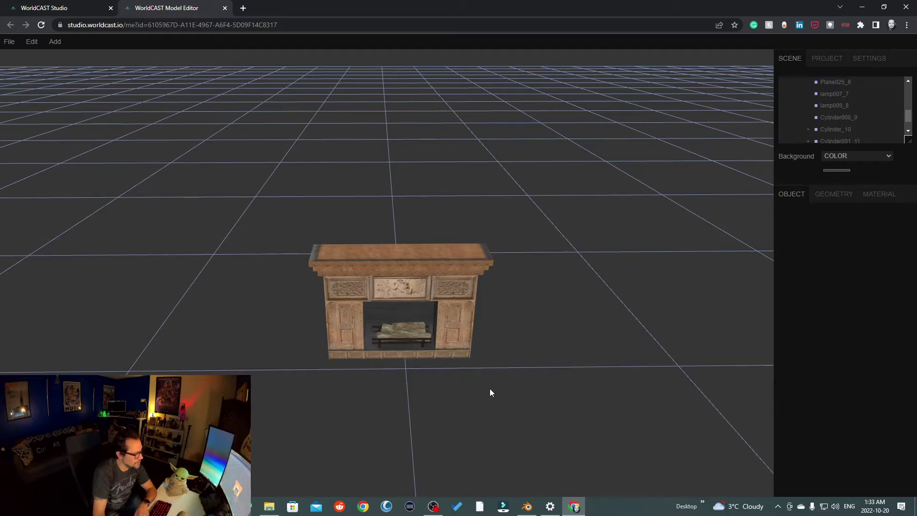
pyautogui.scroll(3, 437, 368)
pyautogui.scroll(5, 437, 368)
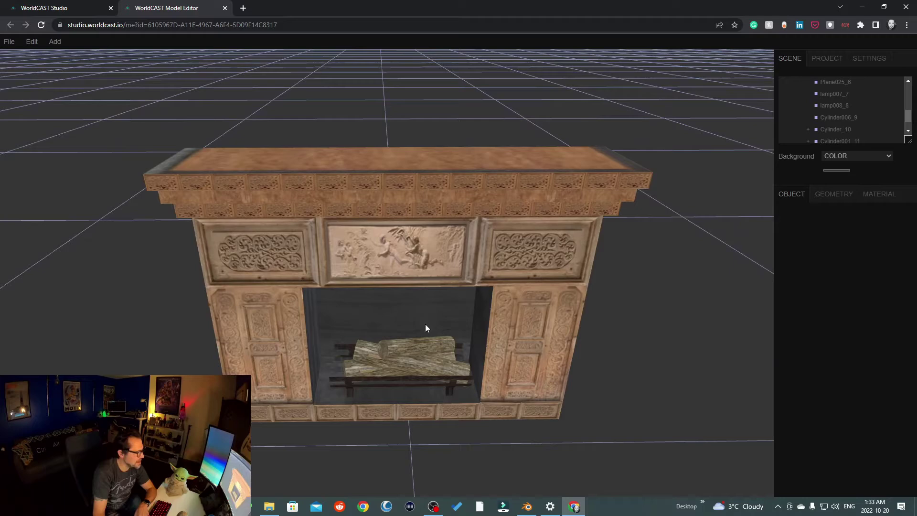
pyautogui.click(405, 359)
pyautogui.press('Delete')
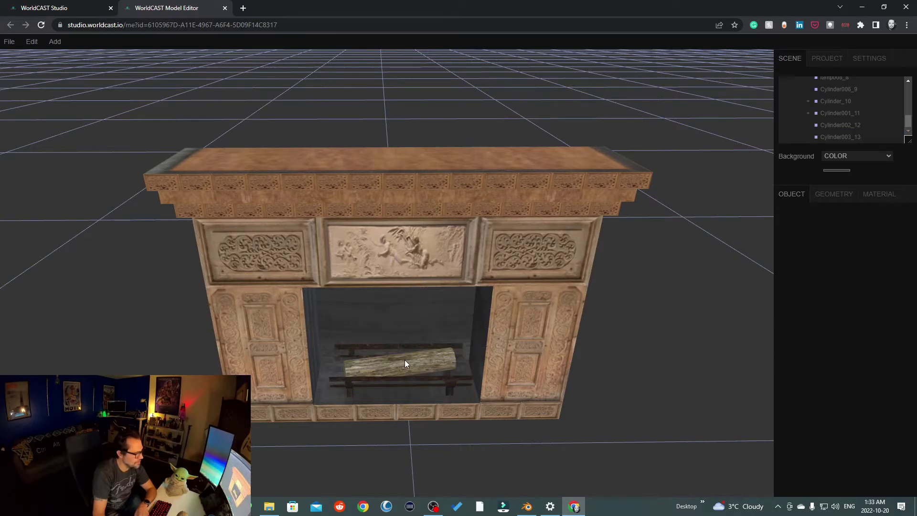
pyautogui.click(392, 364)
pyautogui.press('Delete')
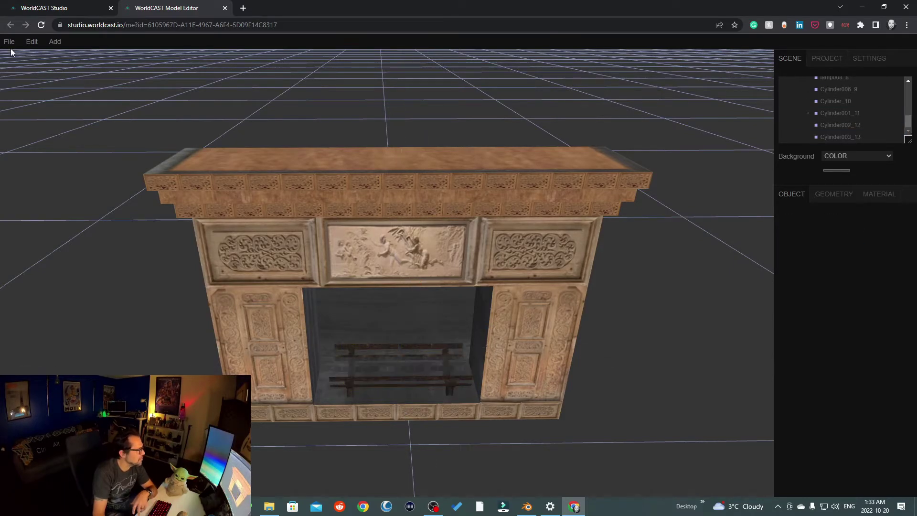
# - Save the fireplace to Studio, remove it from the scene, and start editing the platform Yoda
pyautogui.moveTo(9, 42)
pyautogui.click(42, 158)
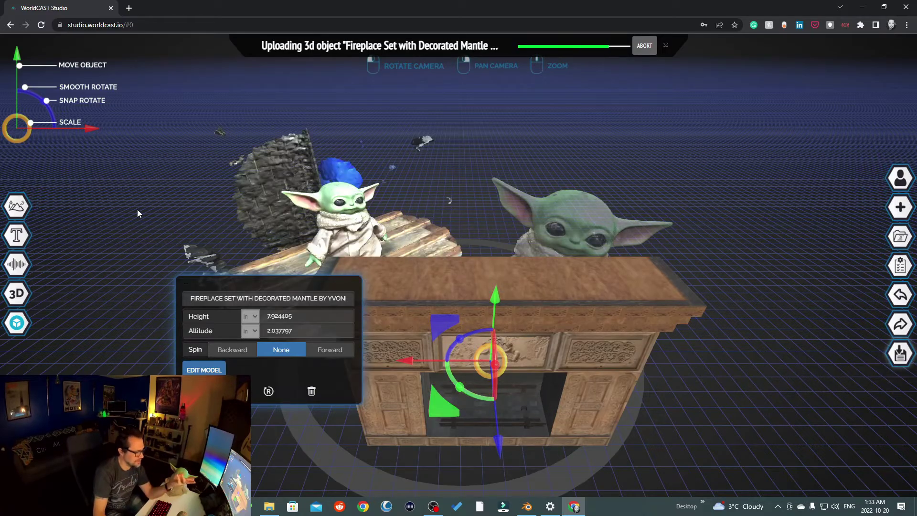
pyautogui.click(313, 391)
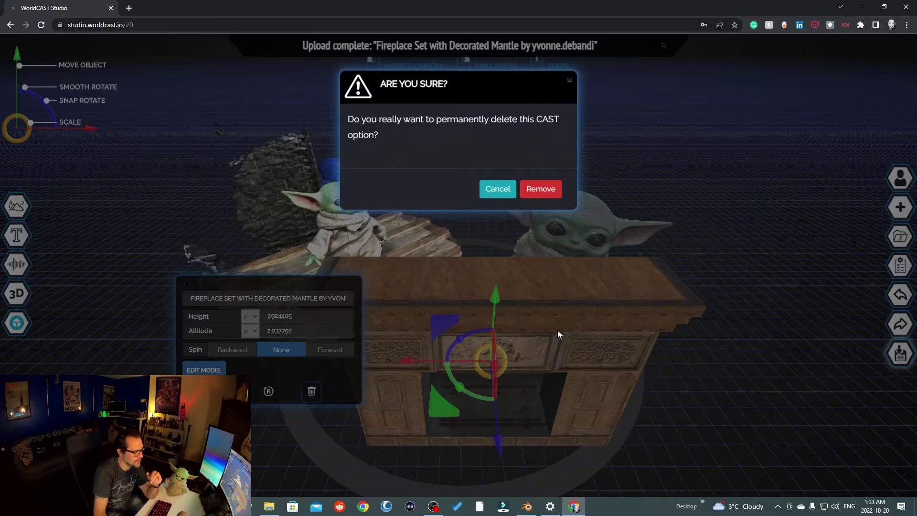
pyautogui.click(541, 190)
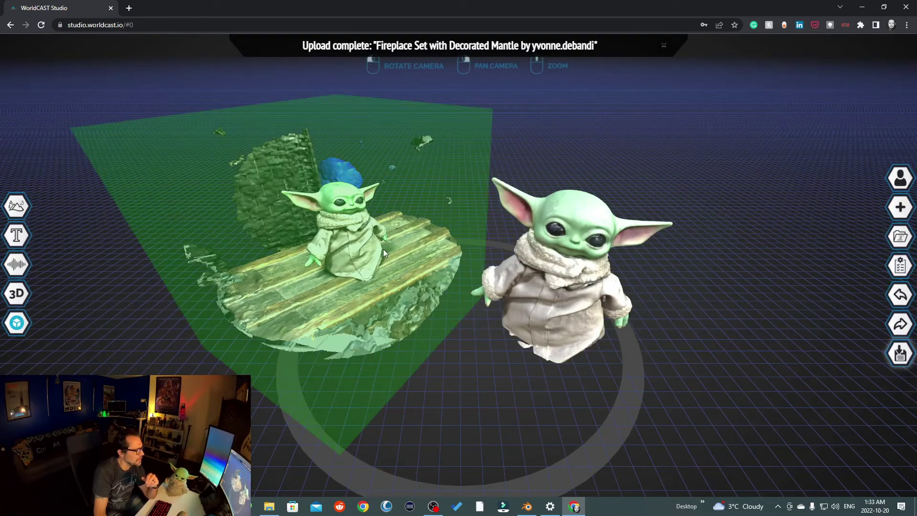
pyautogui.click(348, 254)
pyautogui.click(483, 275)
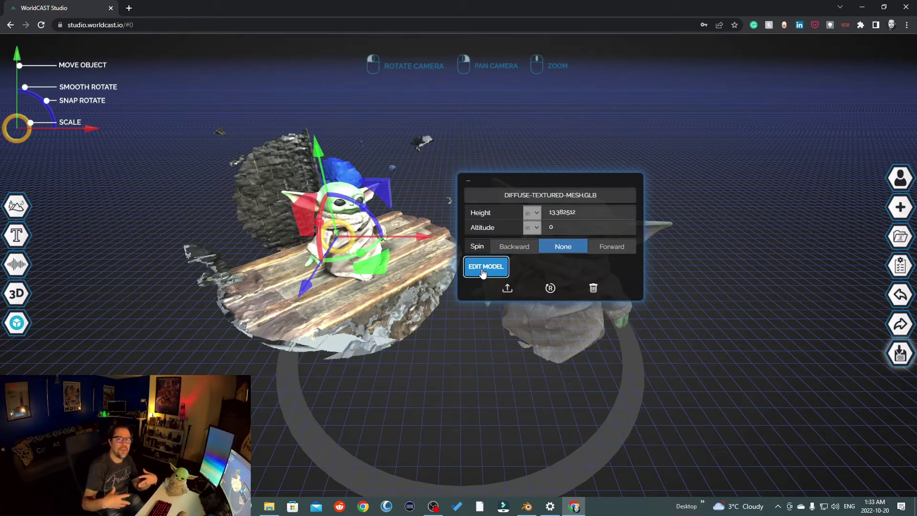
# - Open the platform Yoda scan in the Model Editor and select its mesh_2 part
pyautogui.click(483, 272)
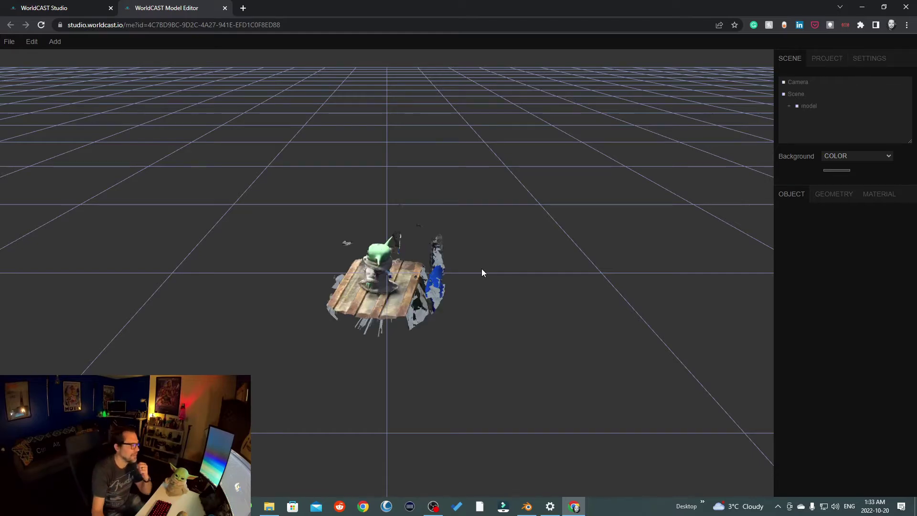
pyautogui.moveTo(420, 334); pyautogui.dragTo(514, 347)
pyautogui.scroll(10, 513, 342)
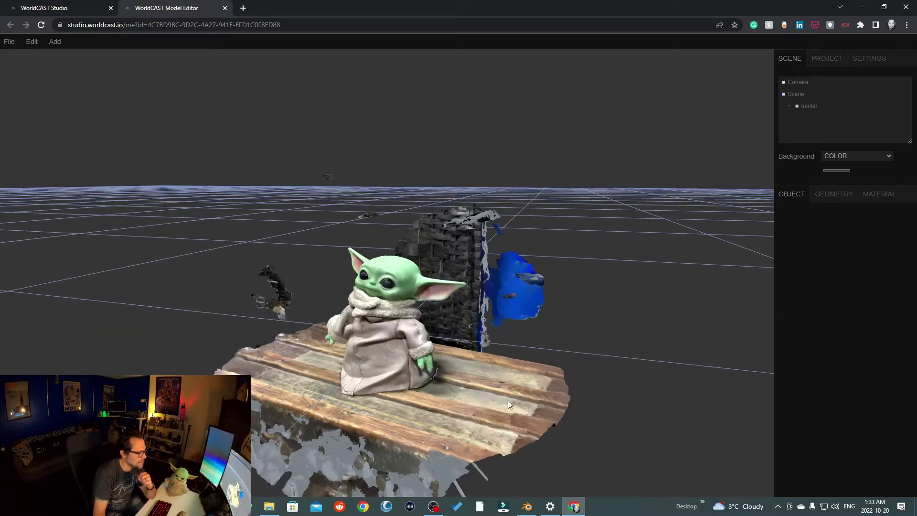
pyautogui.moveTo(511, 400); pyautogui.dragTo(528, 392)
pyautogui.click(528, 391)
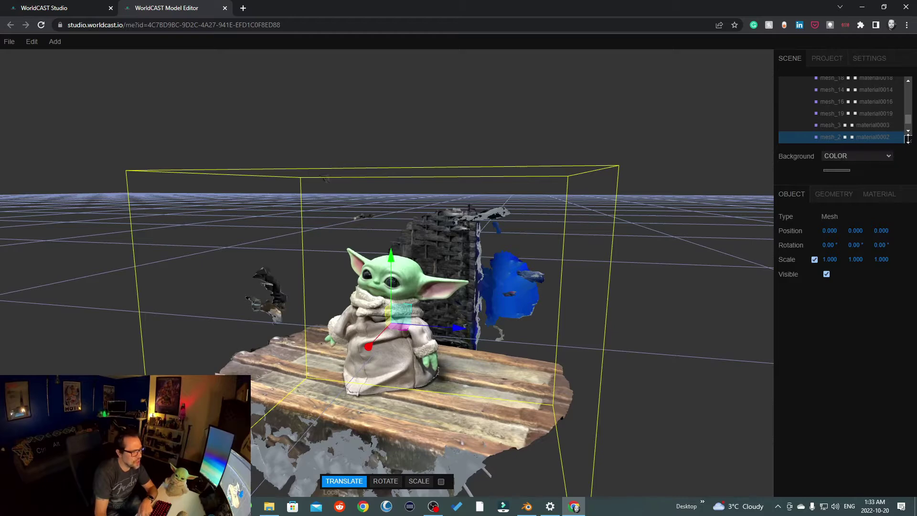
pyautogui.moveTo(908, 140); pyautogui.dragTo(905, 394)
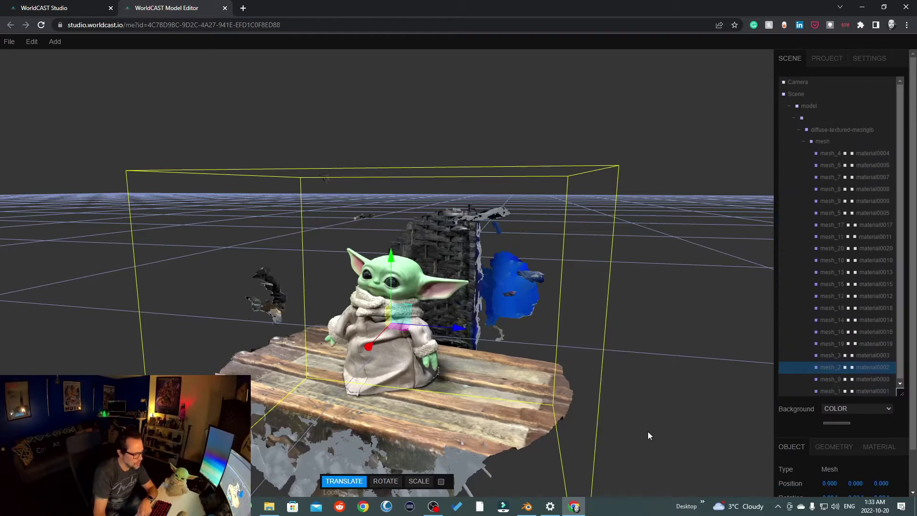
# - Delete mesh_2 twice, undoing each time, then close the editor with the scan unchanged
pyautogui.press('Delete')
pyautogui.moveTo(406, 317); pyautogui.dragTo(571, 317)
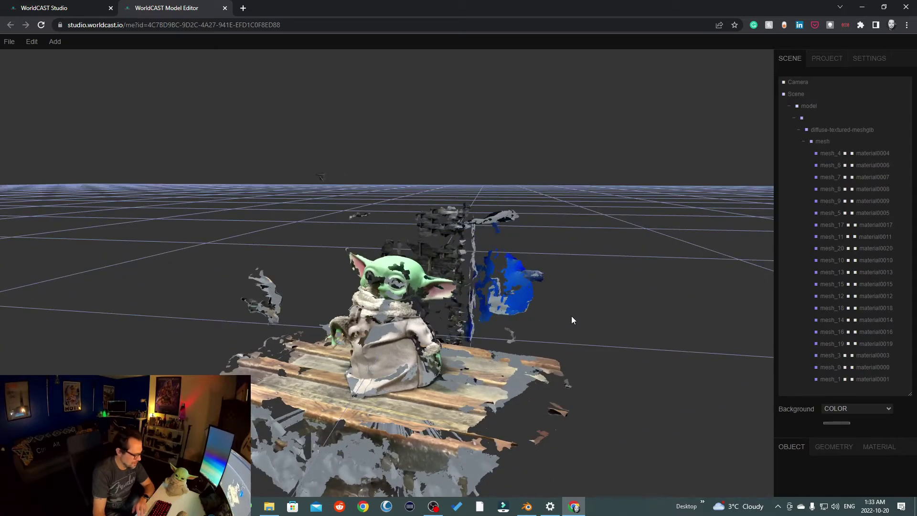
pyautogui.hotkey('ctrl', 'z')
pyautogui.press('Delete')
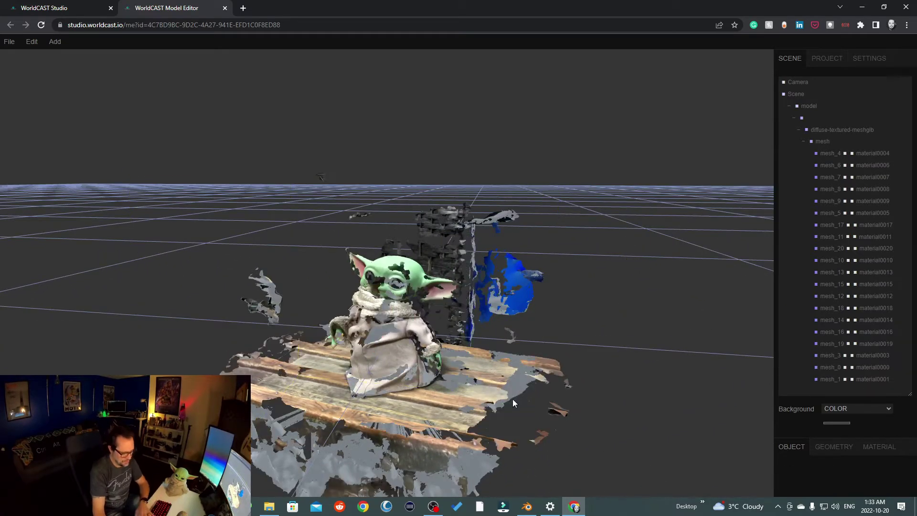
pyautogui.hotkey('ctrl', 'z')
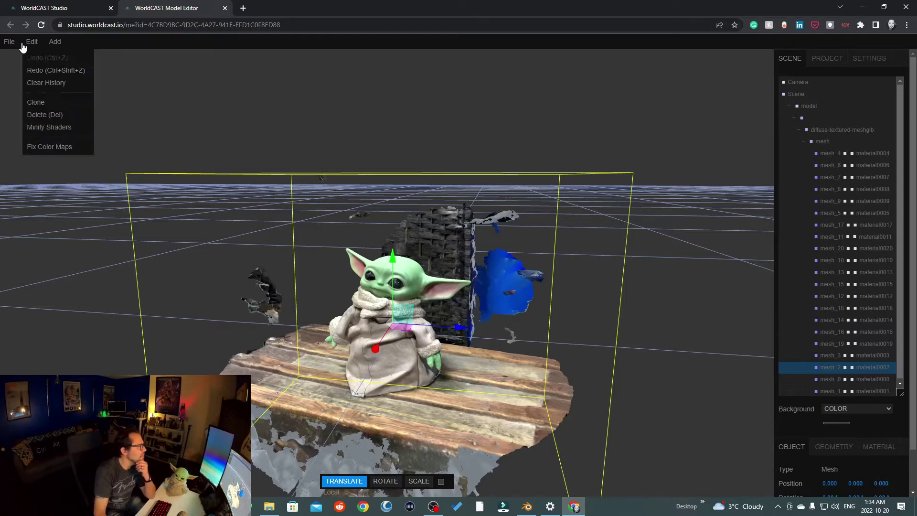
pyautogui.moveTo(9, 41)
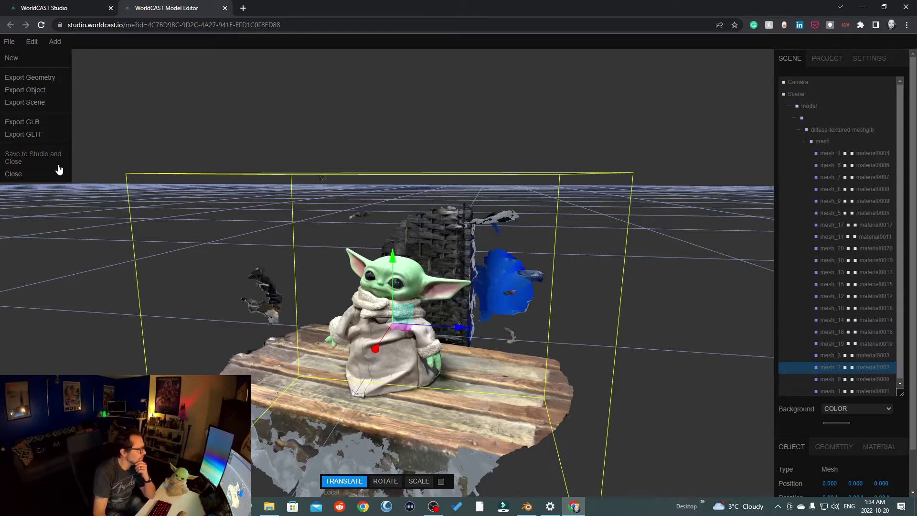
pyautogui.click(31, 176)
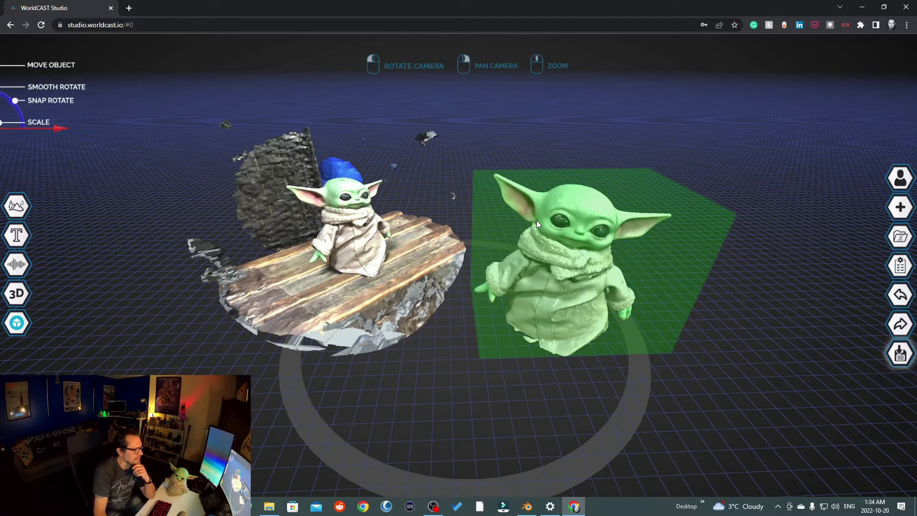
# - In Blender, delete the default camera, cube and light
pyautogui.click(524, 507)
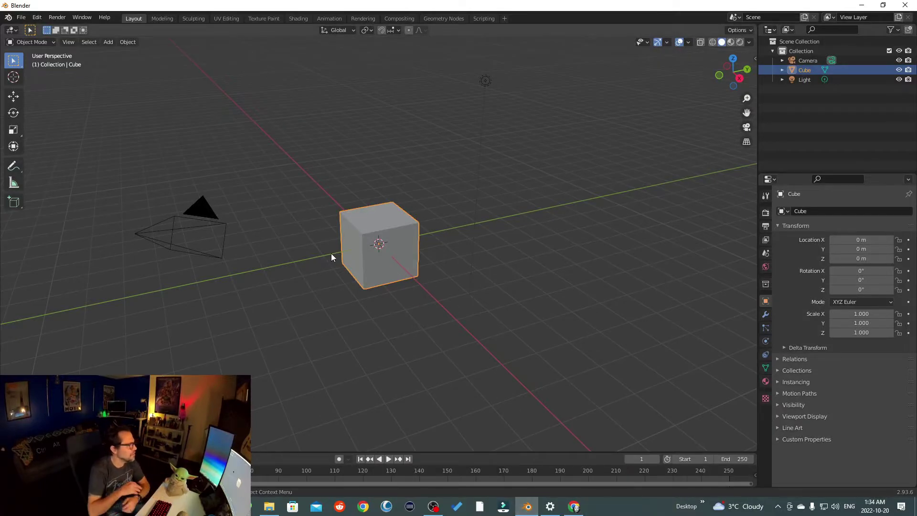
pyautogui.moveTo(126, 65); pyautogui.dragTo(553, 338)
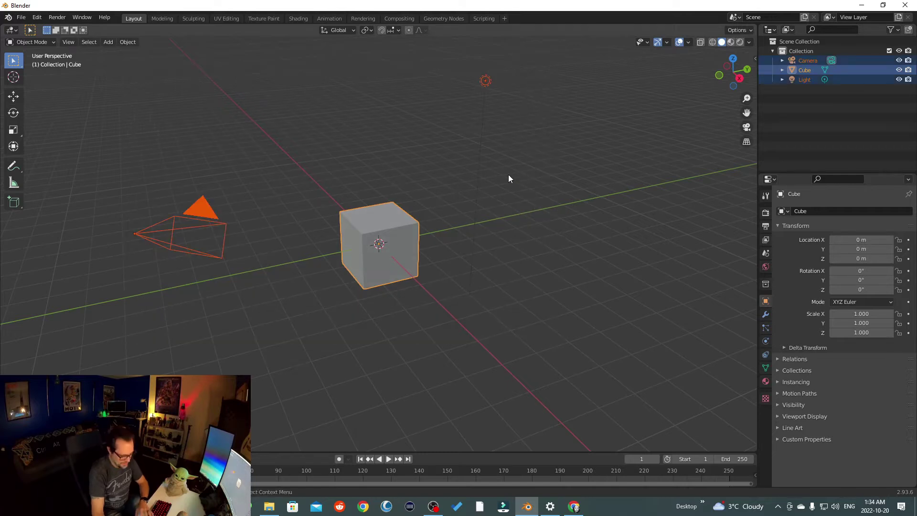
pyautogui.press('Delete')
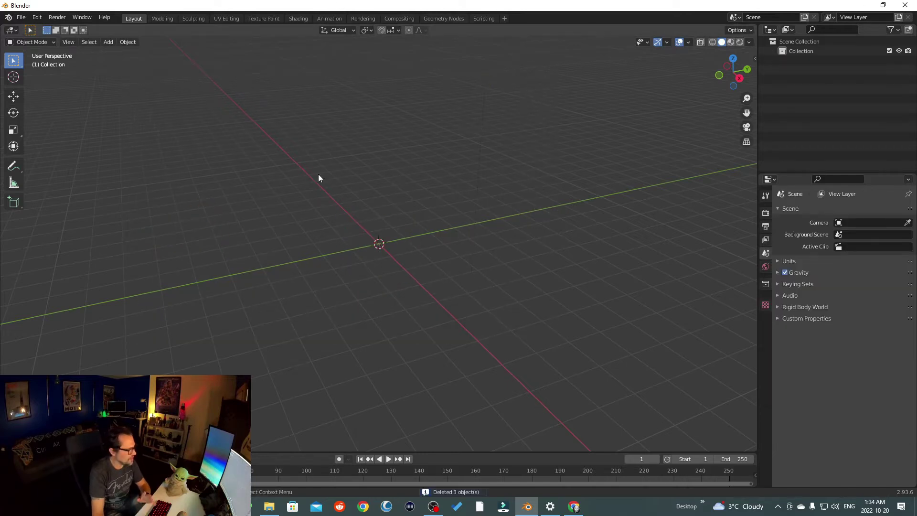
# - Import diffuse-textured-mesh.glb as glTF 2.0 and select the imported scan mesh
pyautogui.click(21, 17)
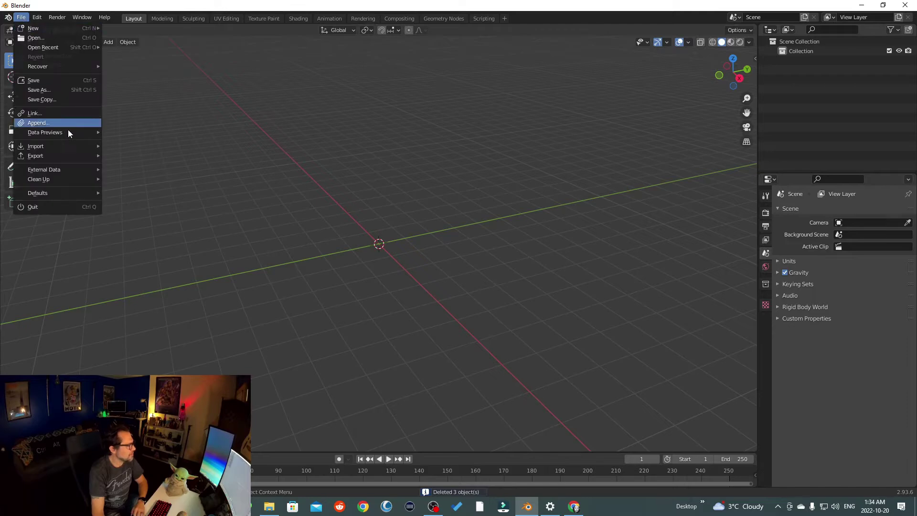
pyautogui.moveTo(46, 146)
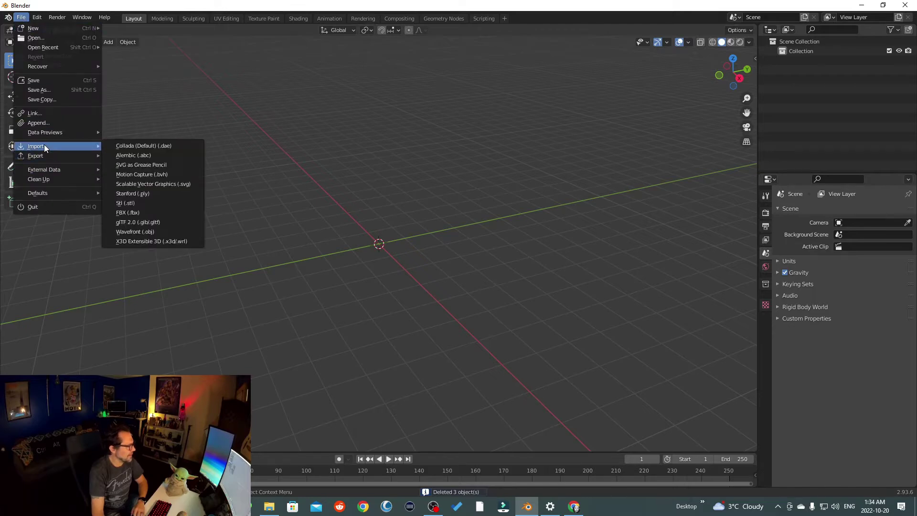
pyautogui.click(164, 222)
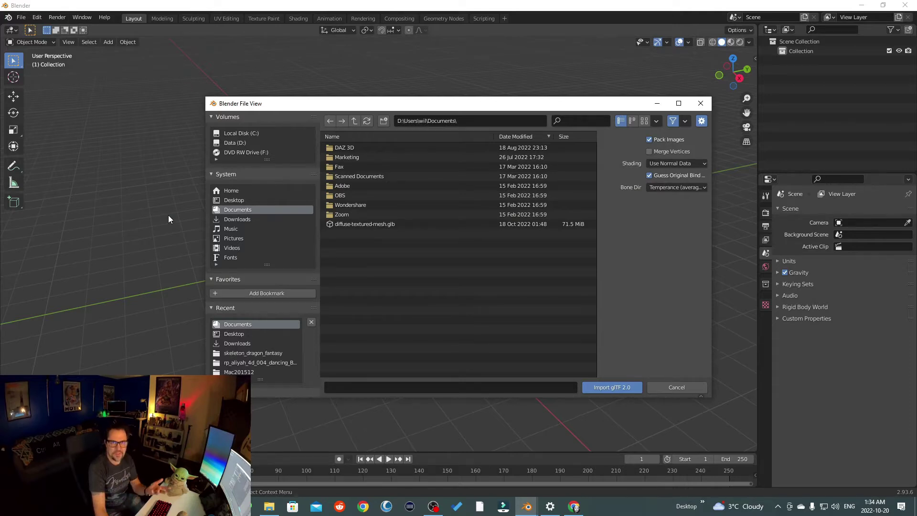
pyautogui.doubleClick(371, 222)
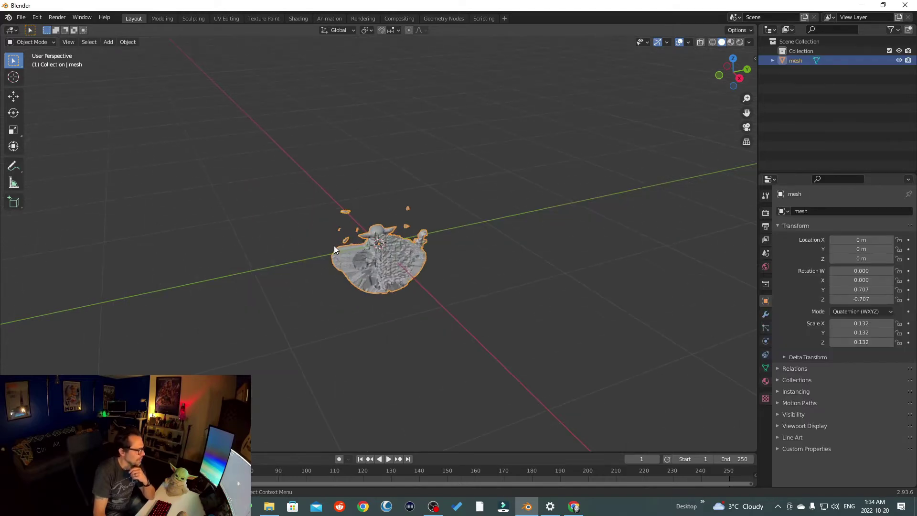
pyautogui.moveTo(147, 343); pyautogui.dragTo(177, 337)
pyautogui.rightClick(149, 330)
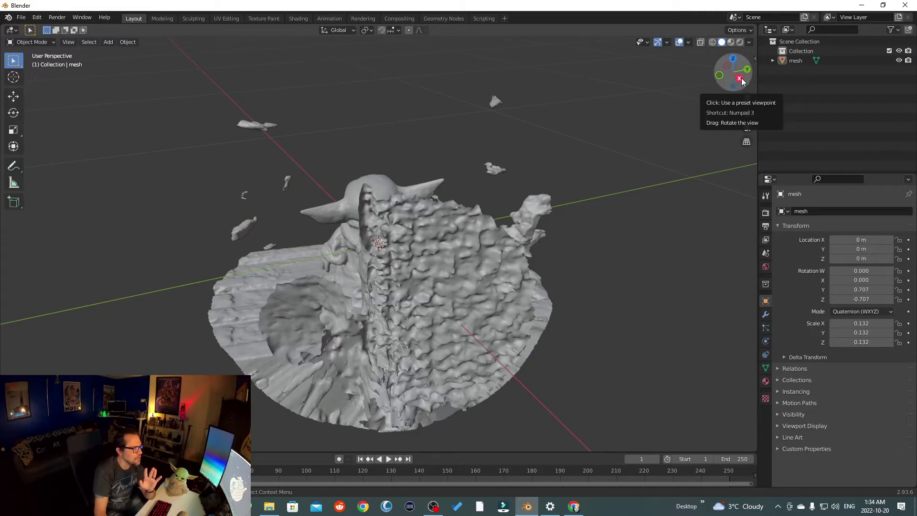
pyautogui.moveTo(733, 71); pyautogui.dragTo(631, 79)
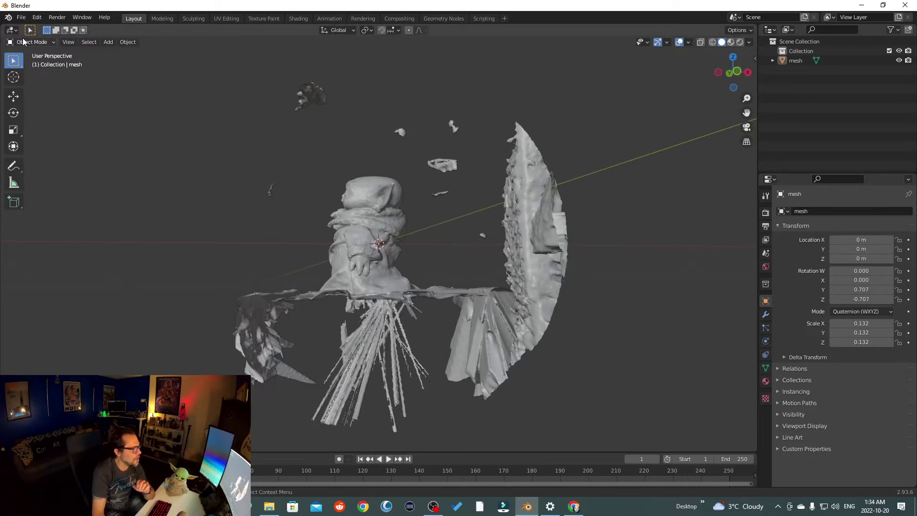
# - Switch the scan mesh to Edit Mode and choose Bisect from the Knife tool flyout
pyautogui.click(54, 42)
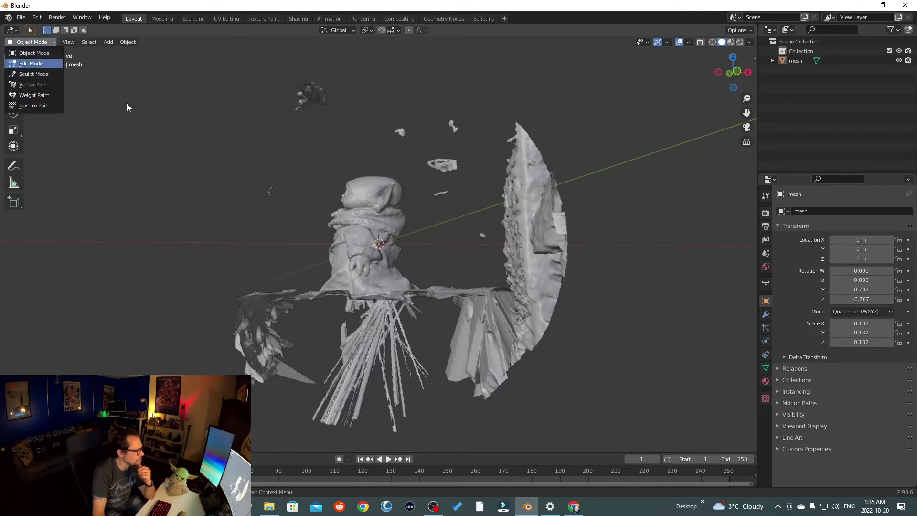
pyautogui.press('Return')
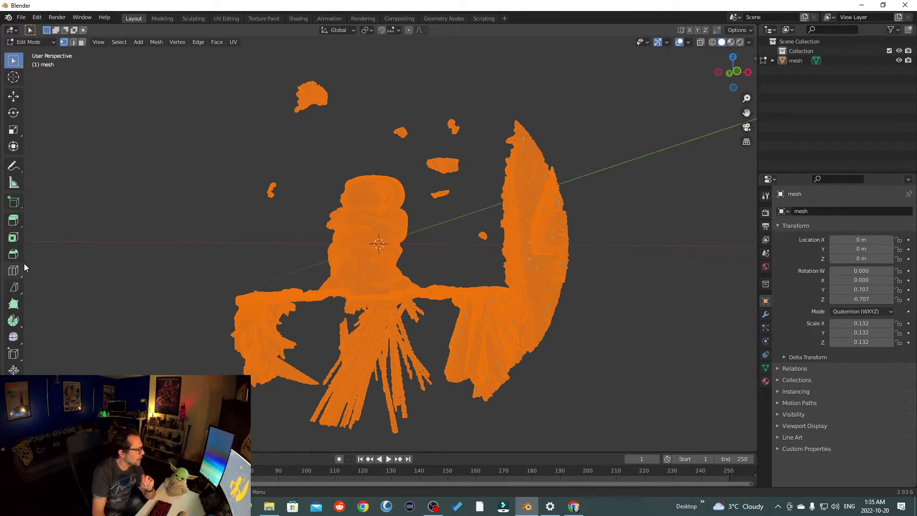
pyautogui.click(14, 287)
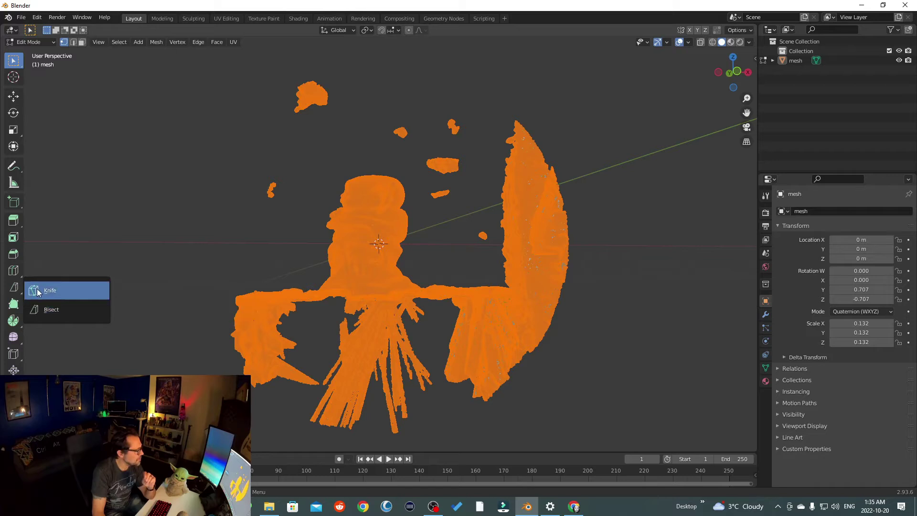
pyautogui.click(38, 291)
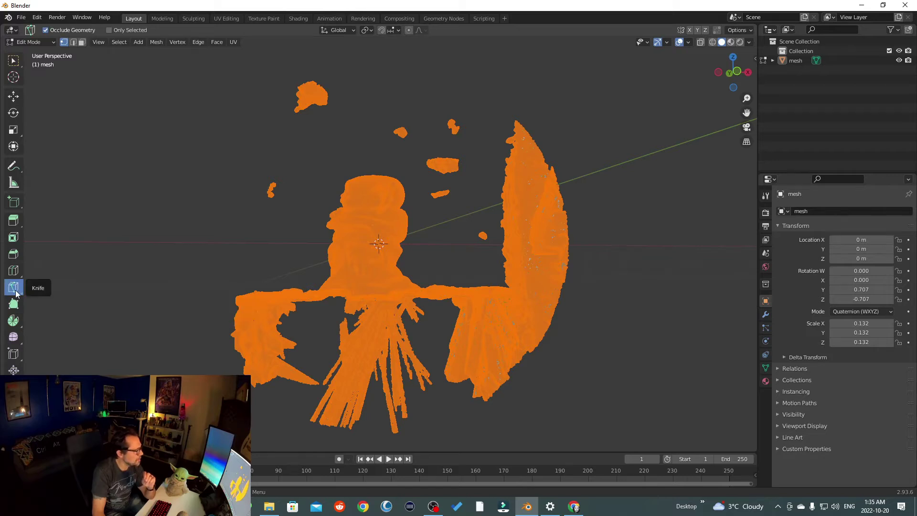
pyautogui.click(15, 287)
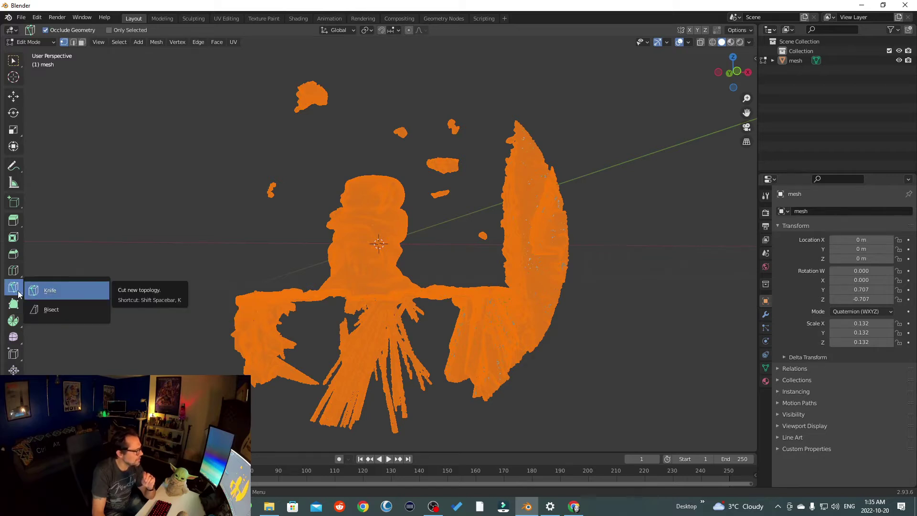
pyautogui.click(43, 309)
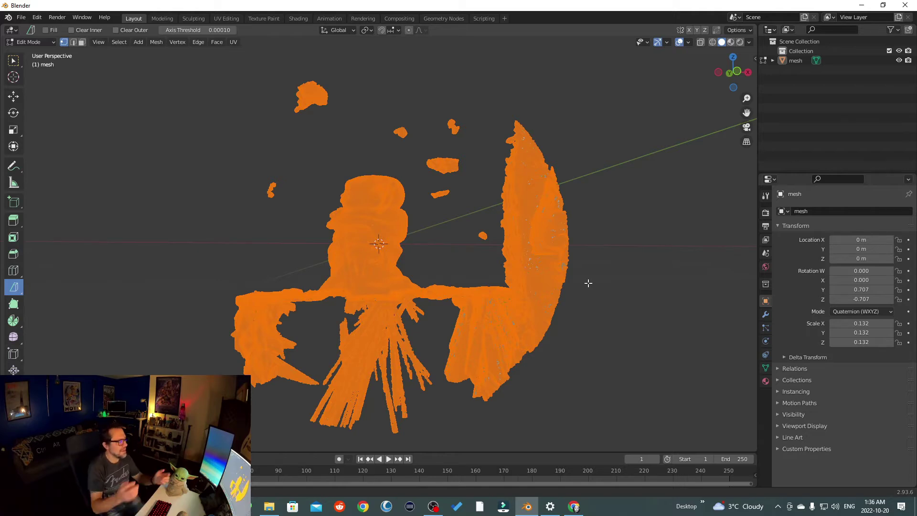
# - Drag a horizontal Bisect line across the mesh just below Grogu's base
pyautogui.moveTo(230, 291); pyautogui.dragTo(561, 289)
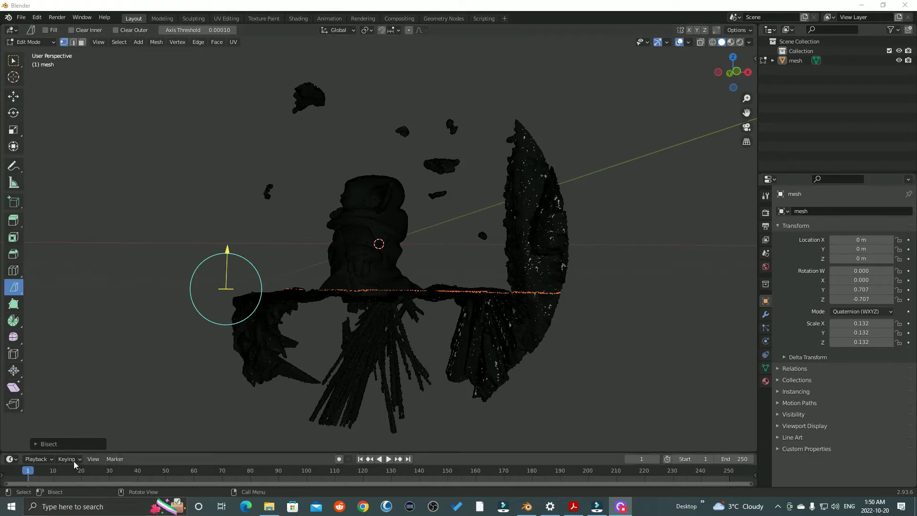
# - Enable Clear Inner in the Bisect panel and delete the geometry below the cut
pyautogui.click(36, 444)
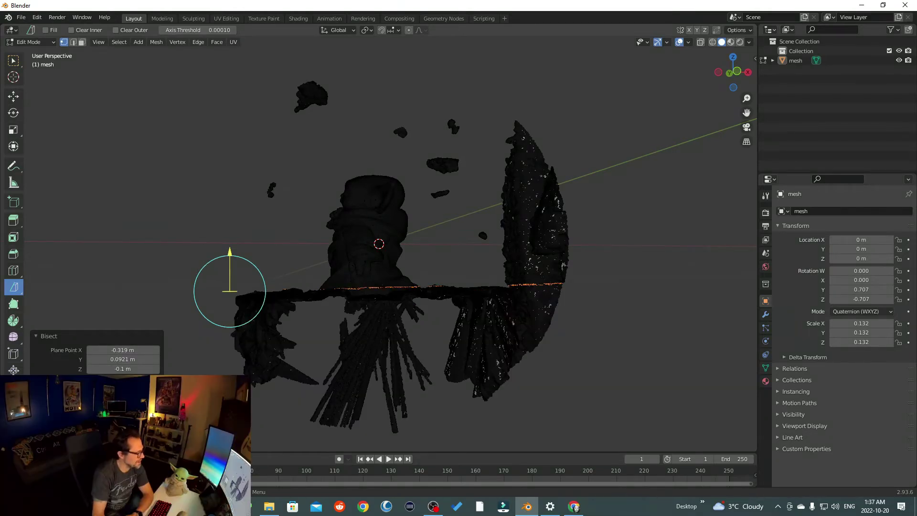
pyautogui.press('Delete')
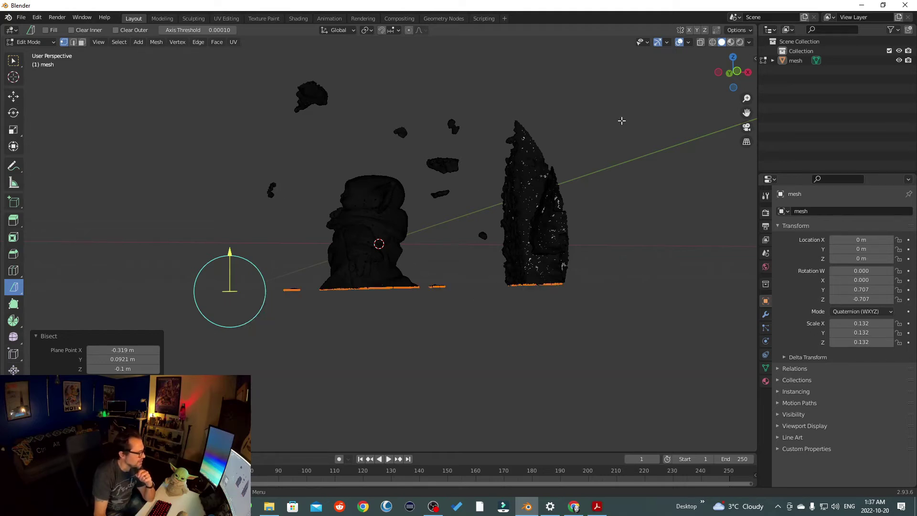
# - Draw a vertical Bisect line with Clear Outer to cut off the tall slab right of Grogu
pyautogui.moveTo(740, 78)
pyautogui.mouseDown()
pyautogui.moveTo(705, 118)
pyautogui.moveTo(731, 74)
pyautogui.mouseUp()
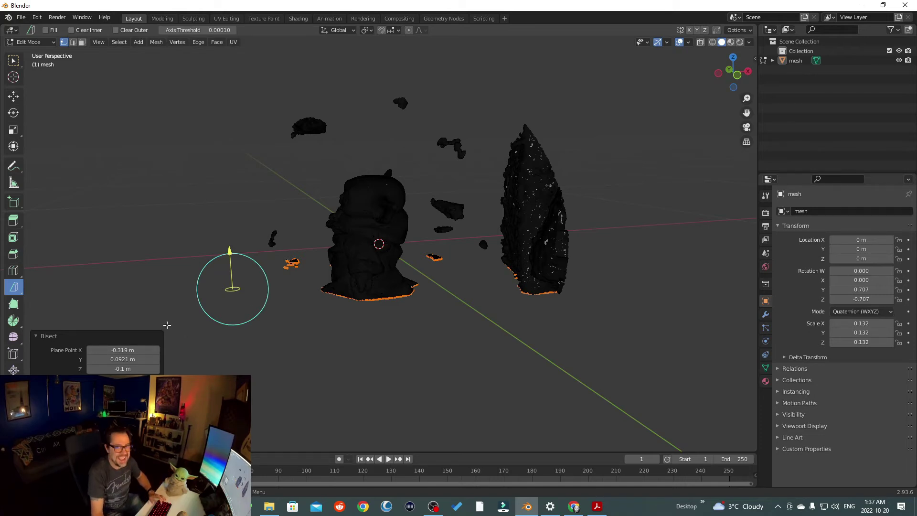
pyautogui.press('a')
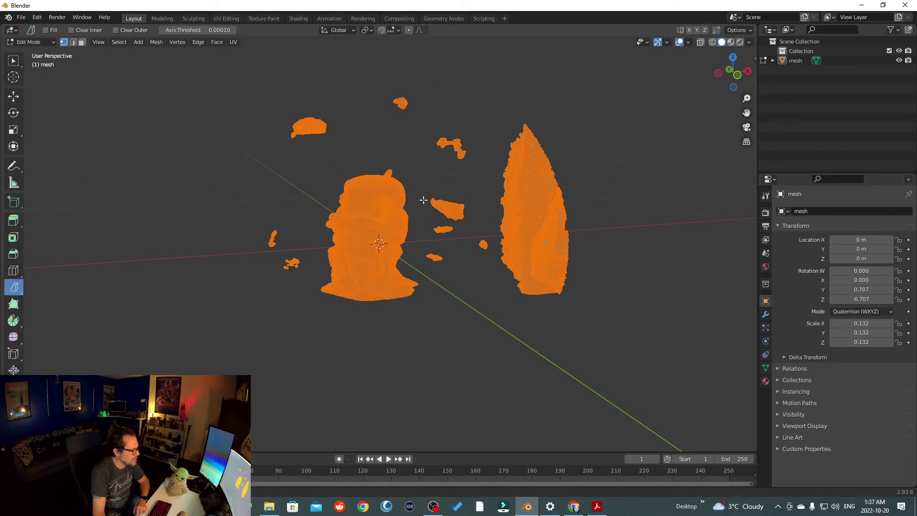
pyautogui.hotkey('alt', 'a')
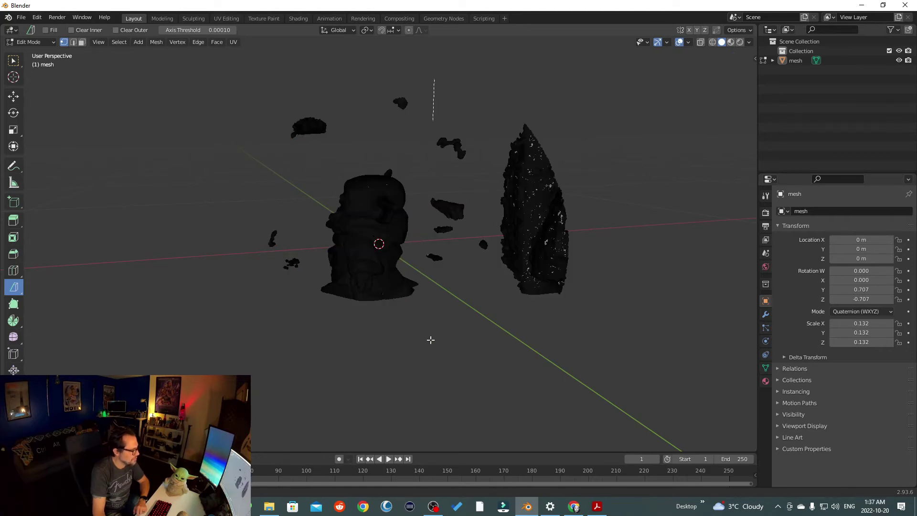
pyautogui.moveTo(462, 312); pyautogui.dragTo(431, 202)
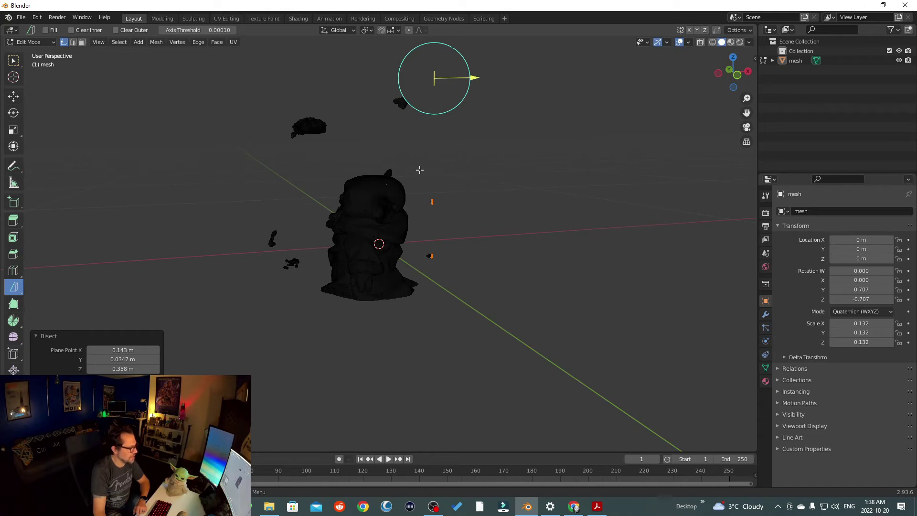
pyautogui.press('a')
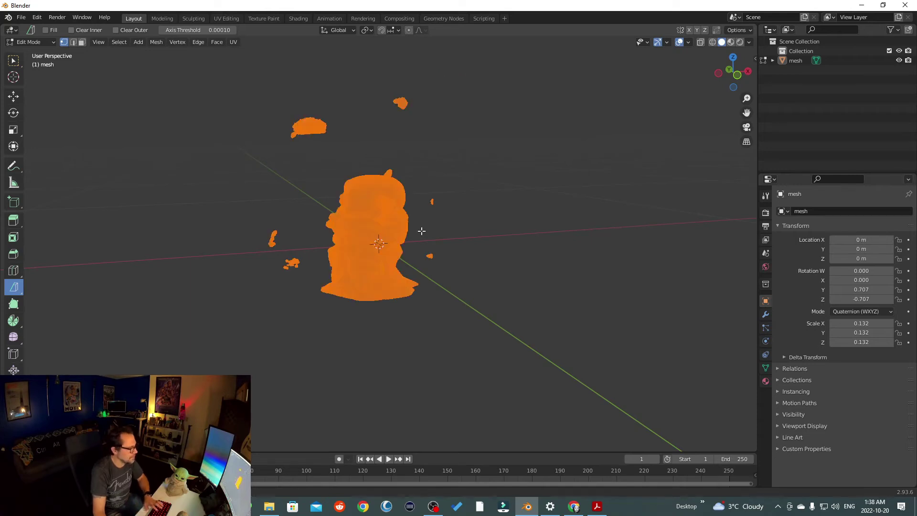
pyautogui.hotkey('alt', 'a')
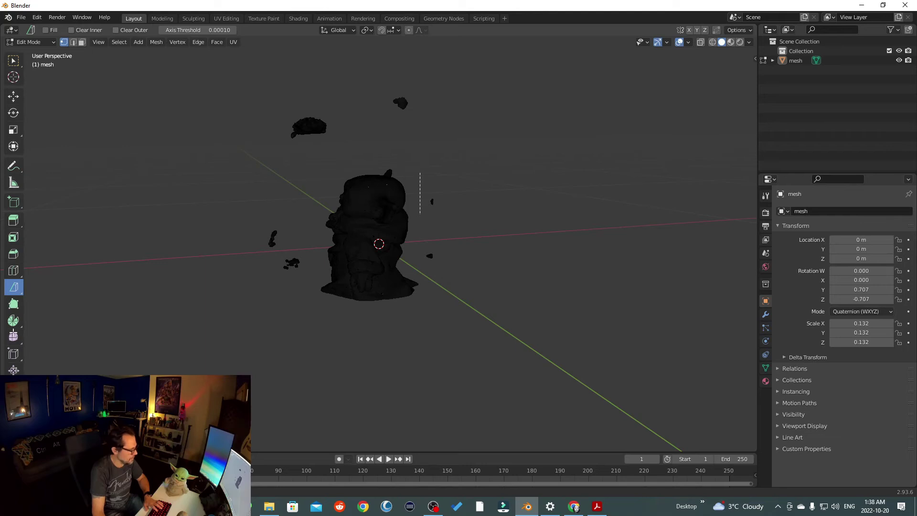
# - Bisect the mesh vertically just right of the figure and orbit to a front view
pyautogui.moveTo(419, 173); pyautogui.dragTo(420, 213)
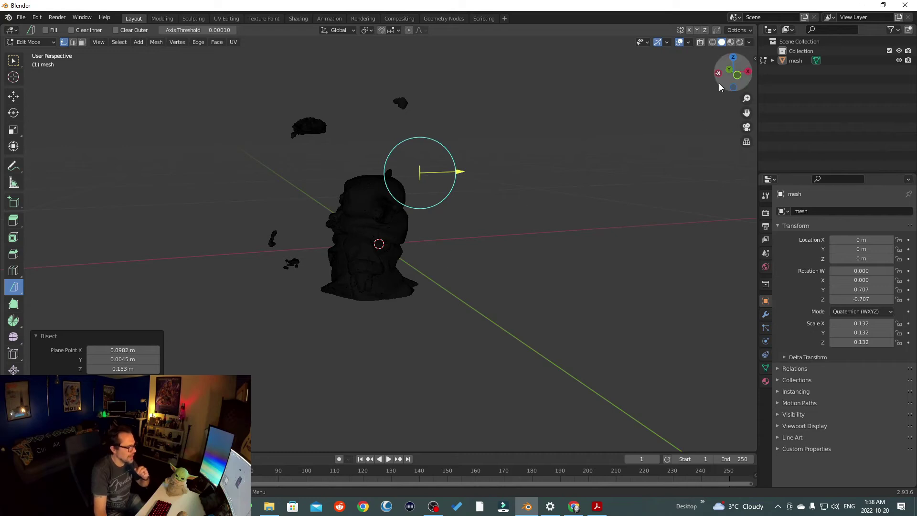
pyautogui.moveTo(720, 80); pyautogui.dragTo(549, 86)
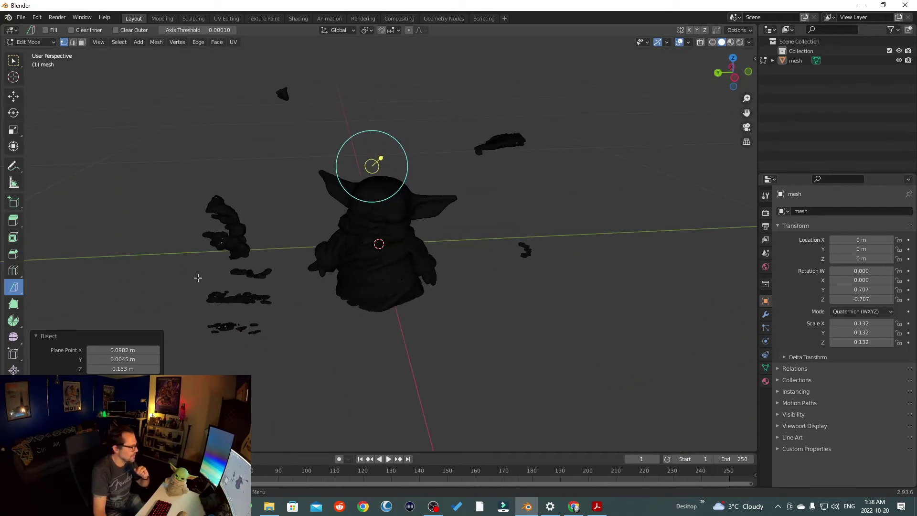
pyautogui.click(154, 316)
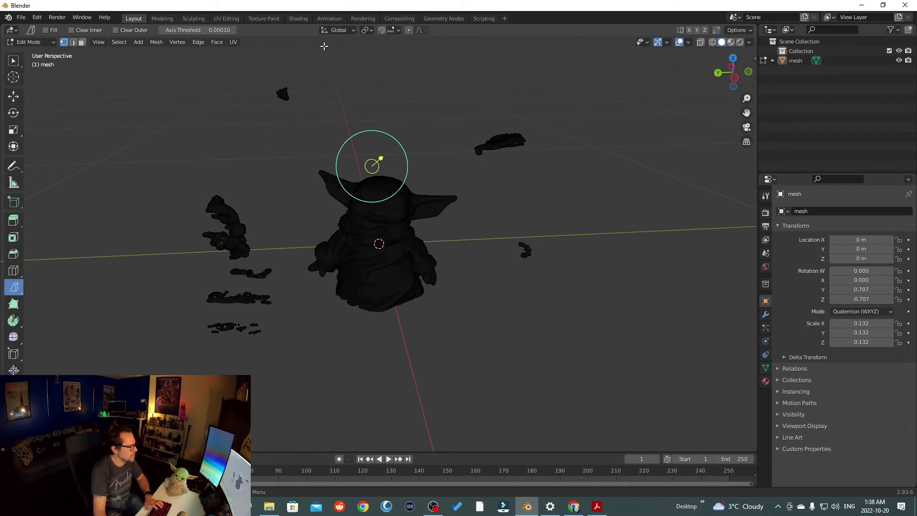
# - Slice off the debris left of the figure, then the remaining pieces above and right
pyautogui.moveTo(315, 72); pyautogui.dragTo(315, 121)
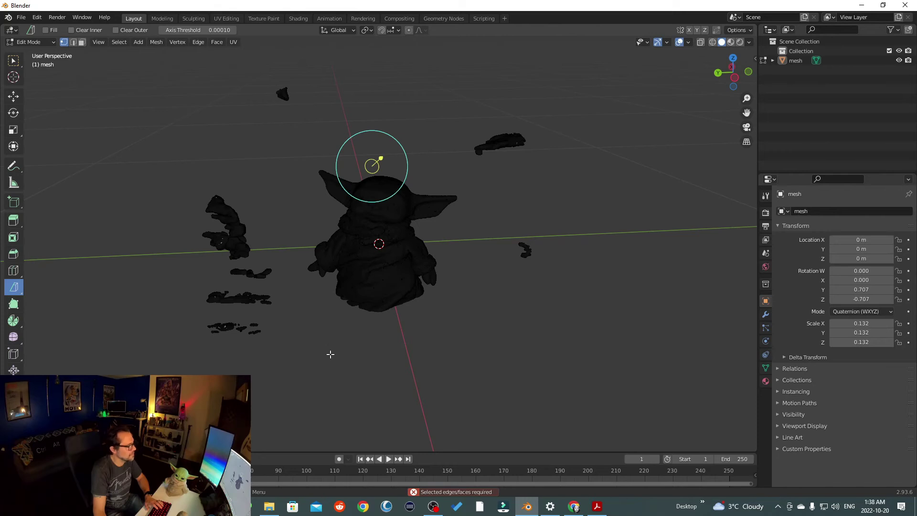
pyautogui.moveTo(333, 70); pyautogui.dragTo(322, 119)
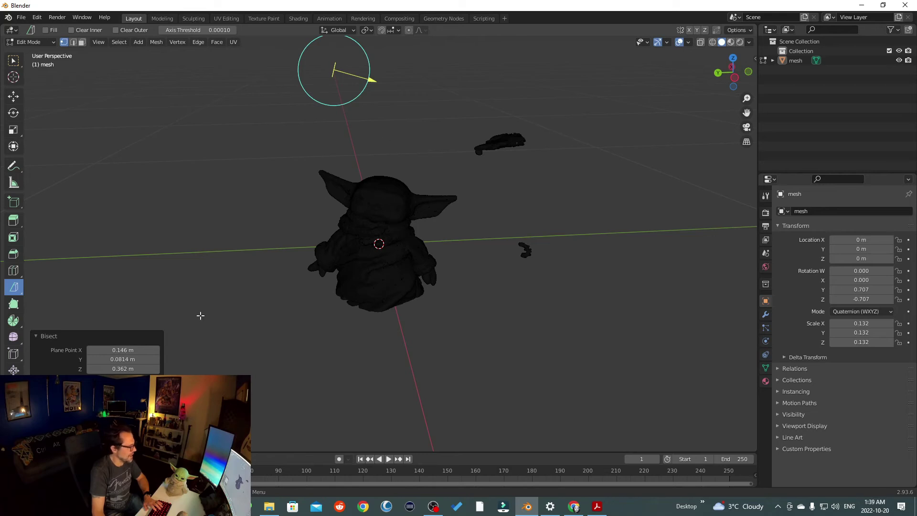
pyautogui.press('a')
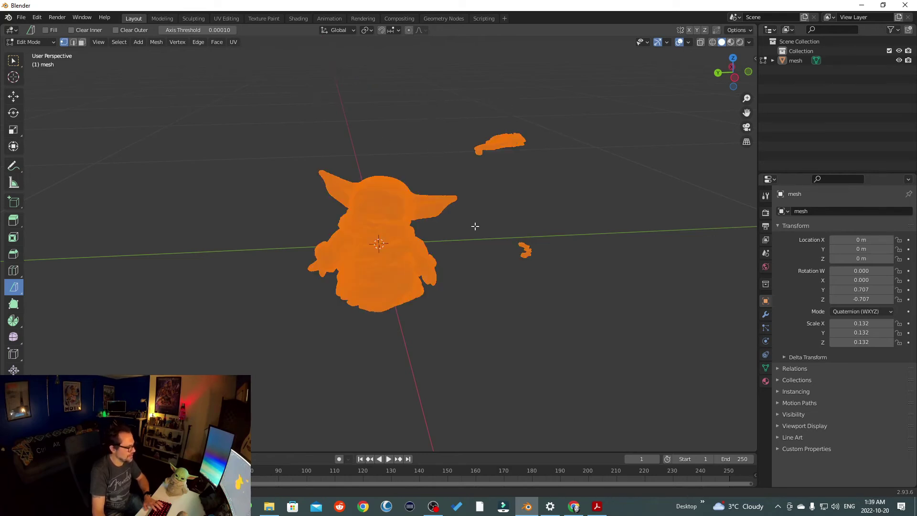
pyautogui.hotkey('alt', 'a')
pyautogui.moveTo(502, 336); pyautogui.dragTo(482, 324)
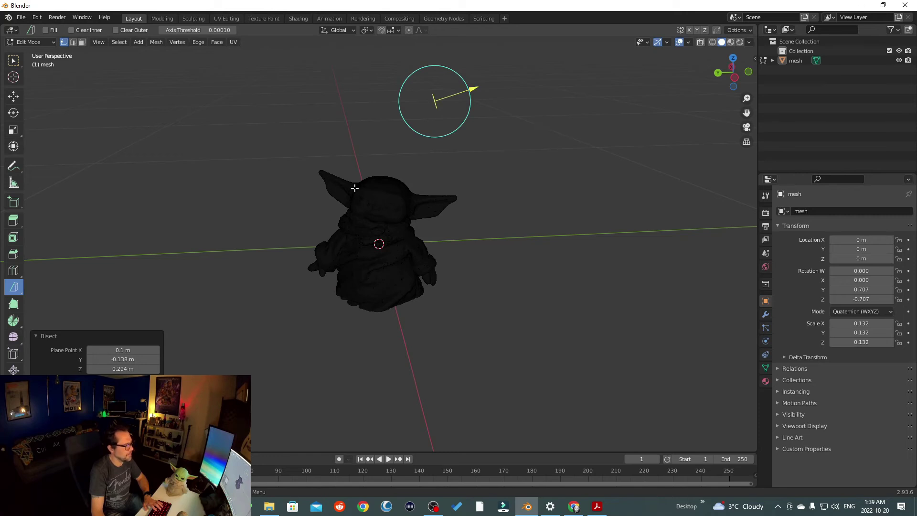
pyautogui.moveTo(739, 80)
pyautogui.mouseDown()
pyautogui.moveTo(764, 83)
pyautogui.moveTo(750, 80)
pyautogui.mouseUp()
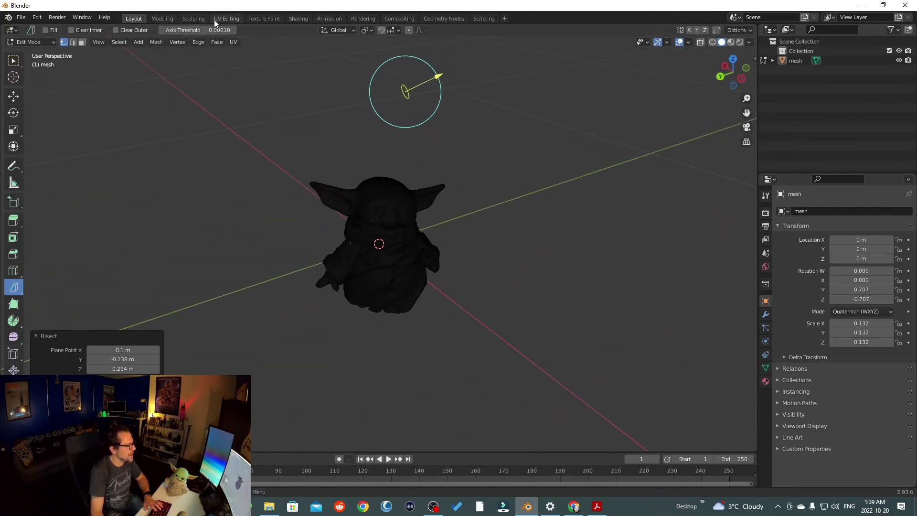
# - Export the cleaned Grogu mesh as glTF 2.0 binary 'New.glb' into the Documents folder
pyautogui.click(21, 17)
pyautogui.moveTo(56, 156)
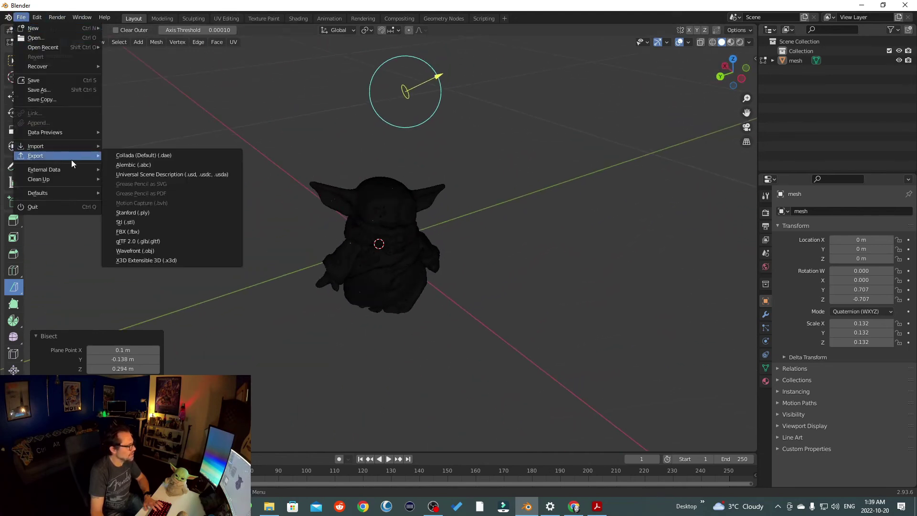
pyautogui.click(162, 240)
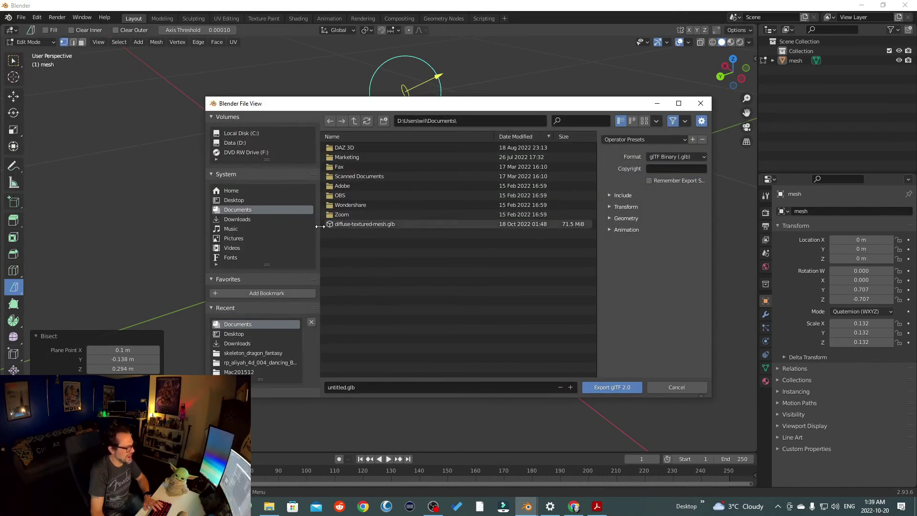
pyautogui.click(343, 387)
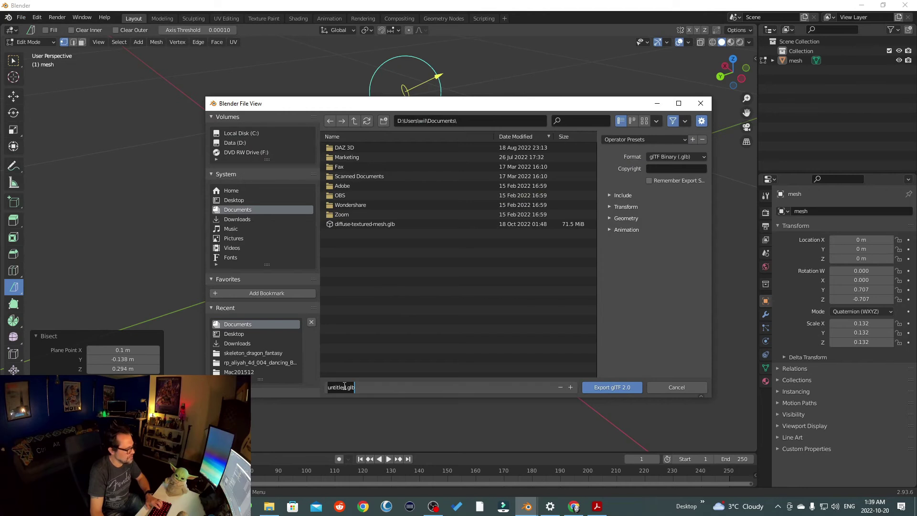
pyautogui.write('New')
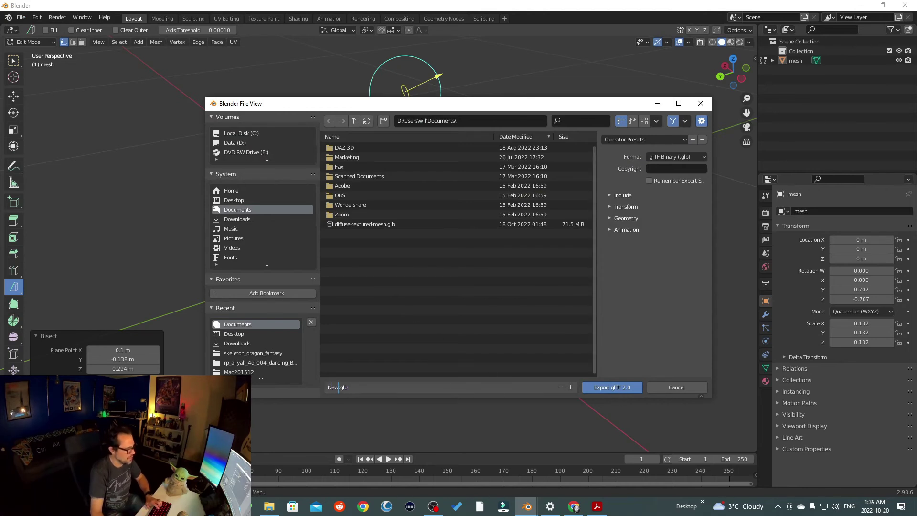
pyautogui.click(618, 386)
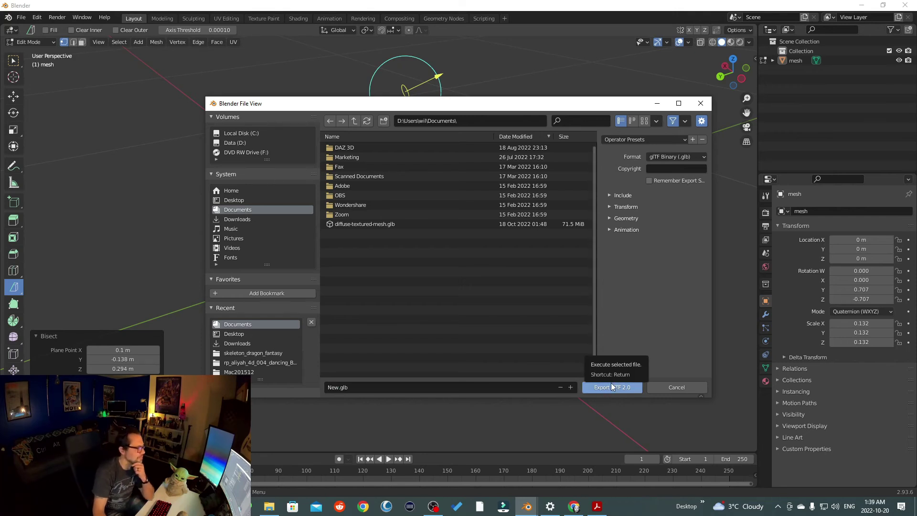
pyautogui.click(607, 386)
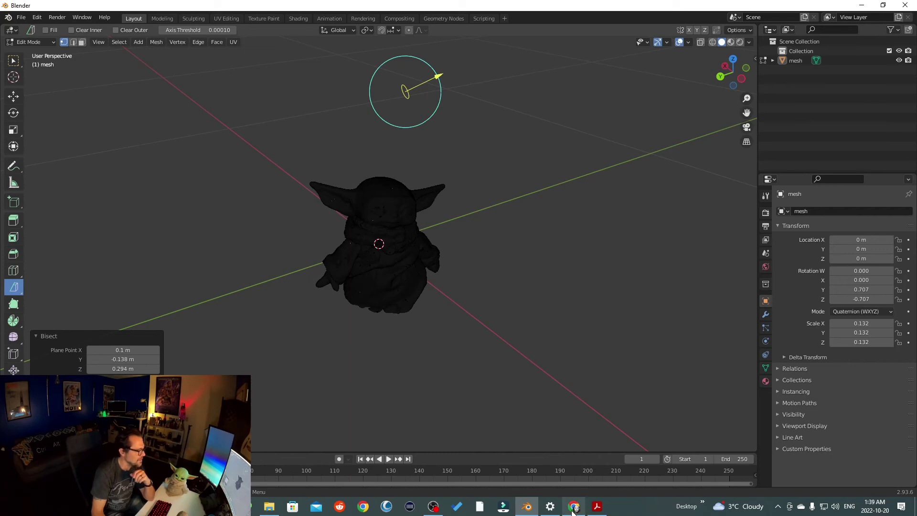
pyautogui.moveTo(573, 510)
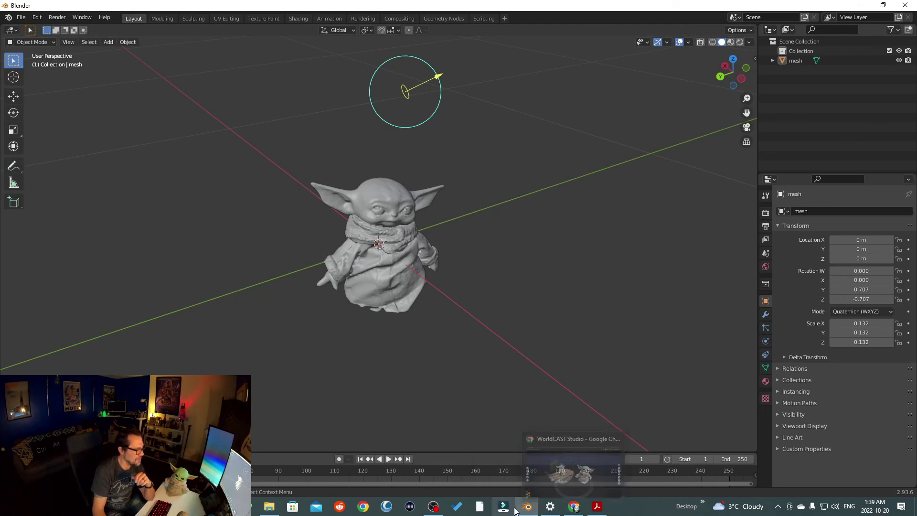
pyautogui.click(574, 510)
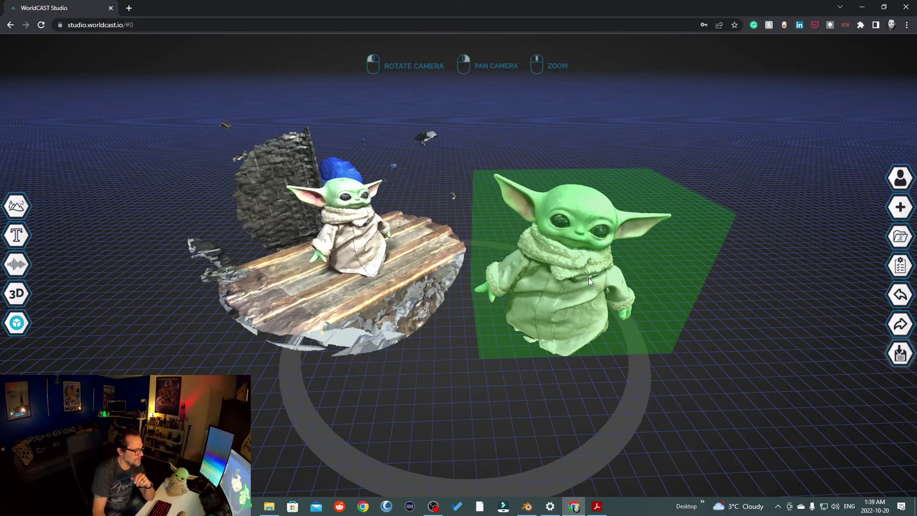
pyautogui.moveTo(672, 400); pyautogui.dragTo(596, 416)
pyautogui.scroll(5, 616, 406)
pyautogui.scroll(-5, 618, 400)
pyautogui.scroll(-2, 595, 417)
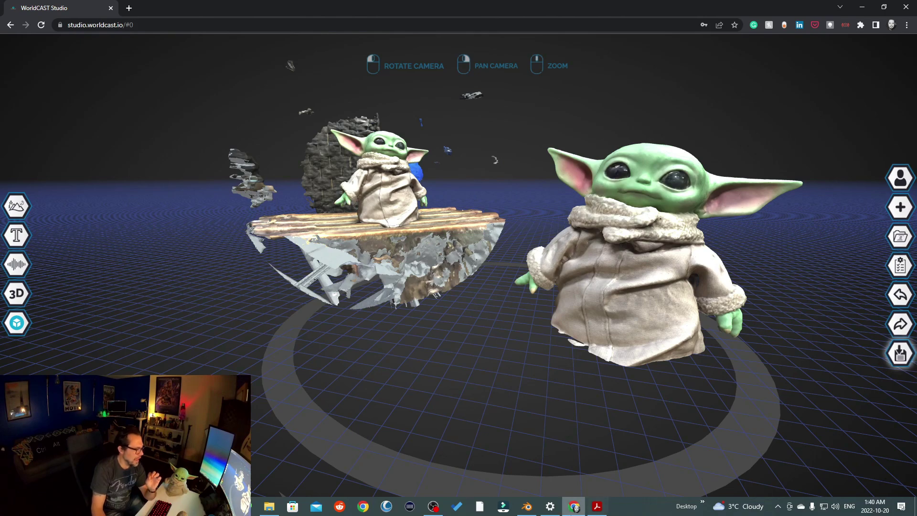
pyautogui.click(528, 506)
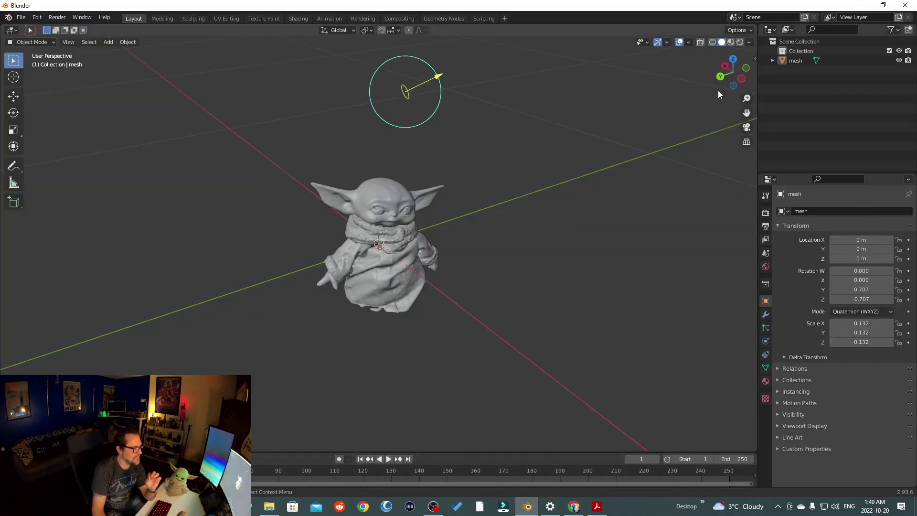
pyautogui.moveTo(741, 82); pyautogui.dragTo(629, 253)
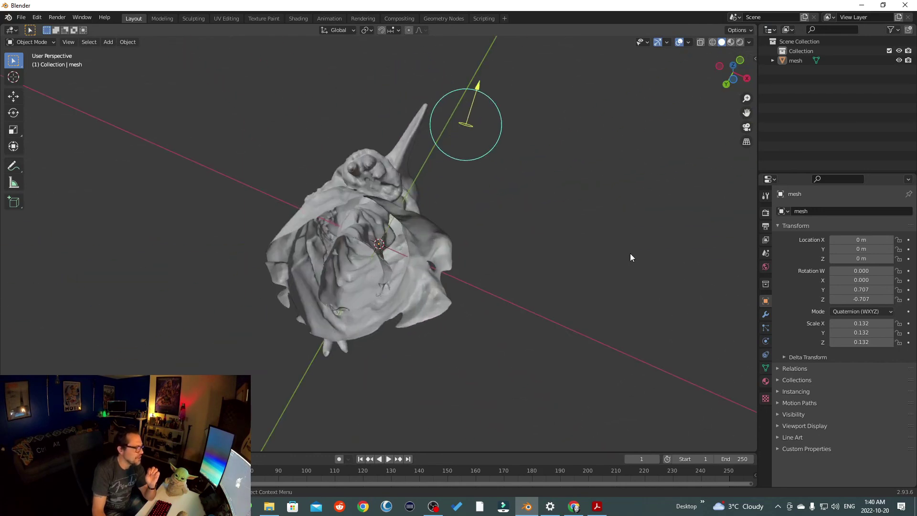
pyautogui.scroll(6, 602, 239)
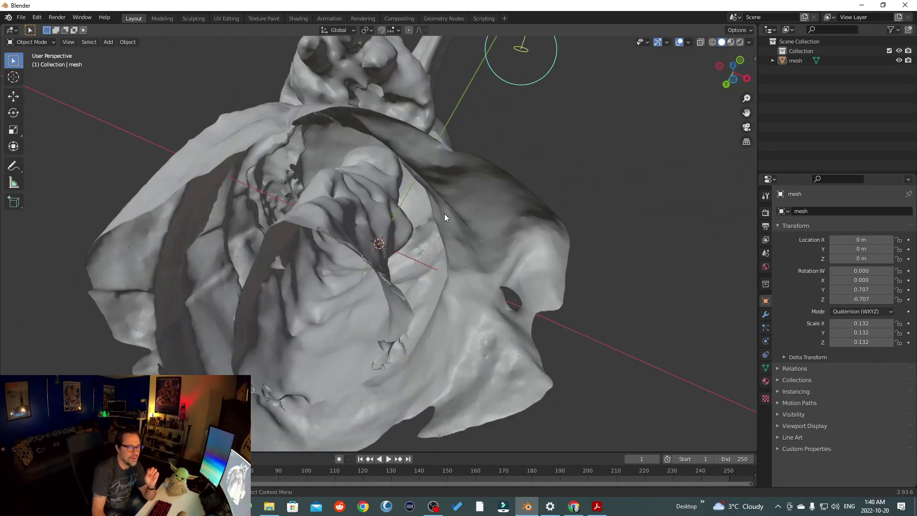